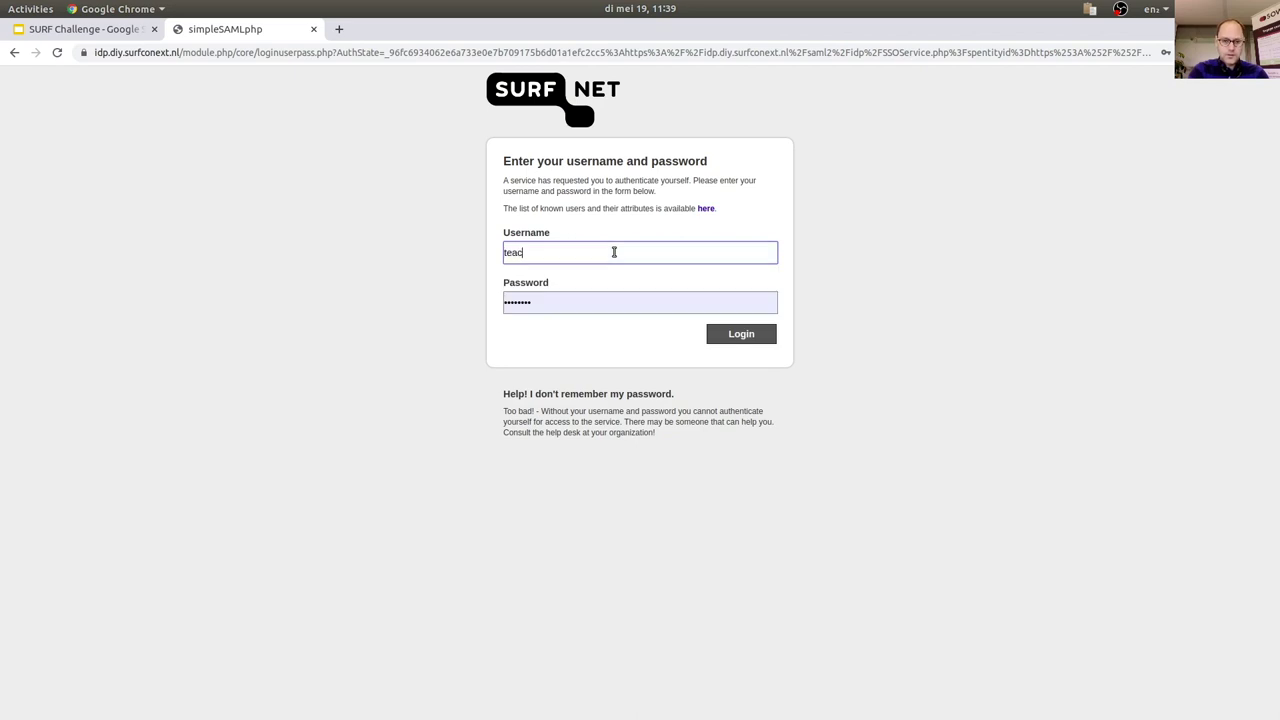
Sign in to SURFconext with the teacher account, correcting the mistyped username after the failed attempt.
text(her3)
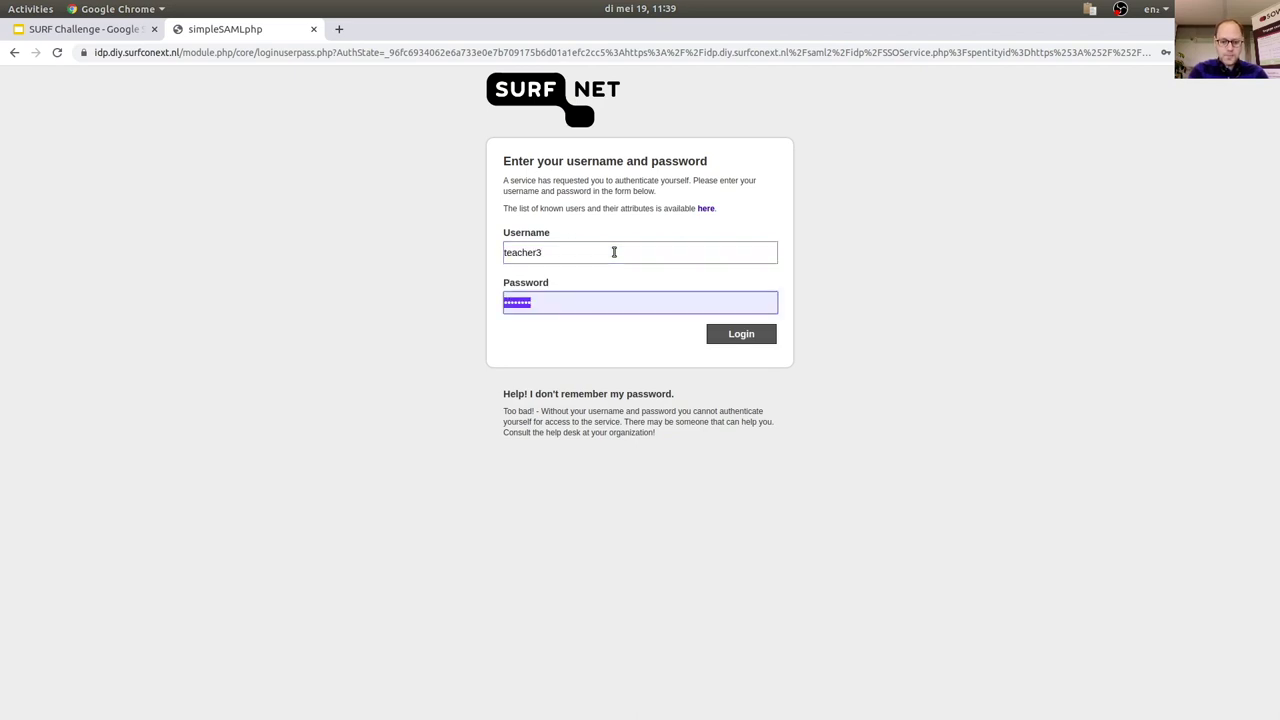
text(cher3)
key(Return)
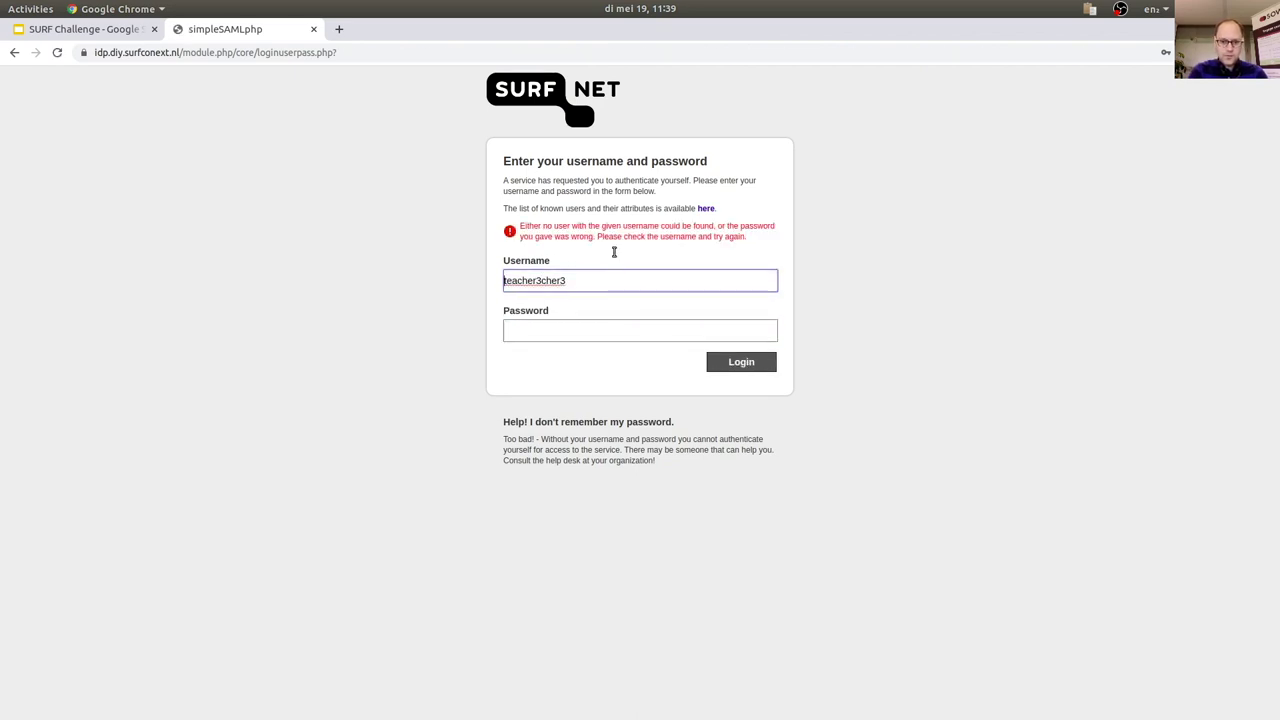
key(ctrl+a)
text(teacher3)
key(Tab)
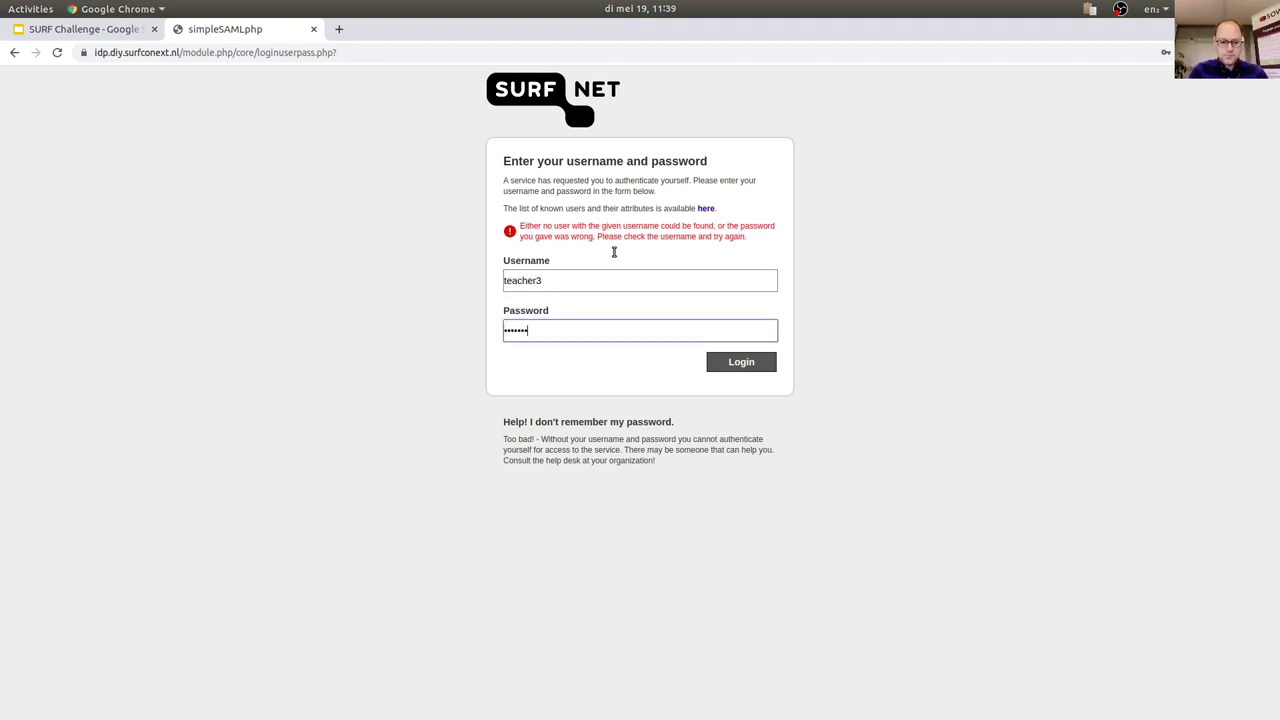
text(teacher3)
key(Return)
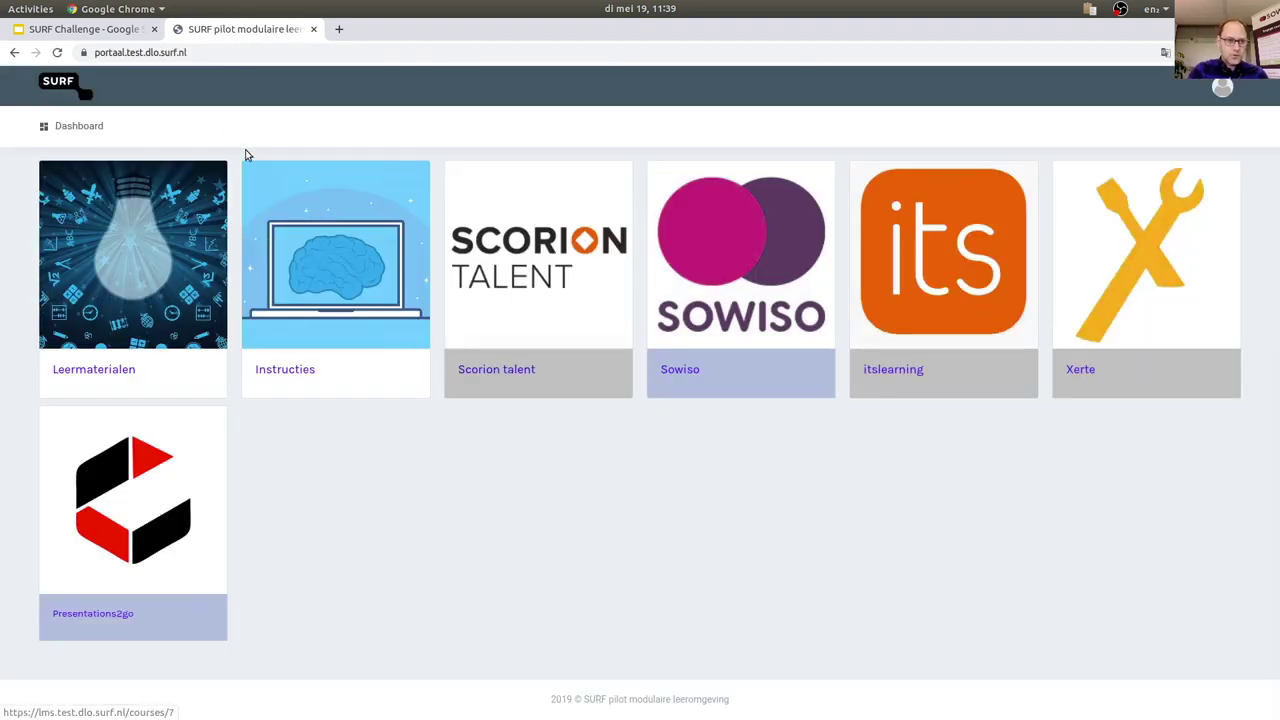
Browse the Sowiso course home and its Modules page, then go back to the Canvas Dashboard.
click(767, 290)
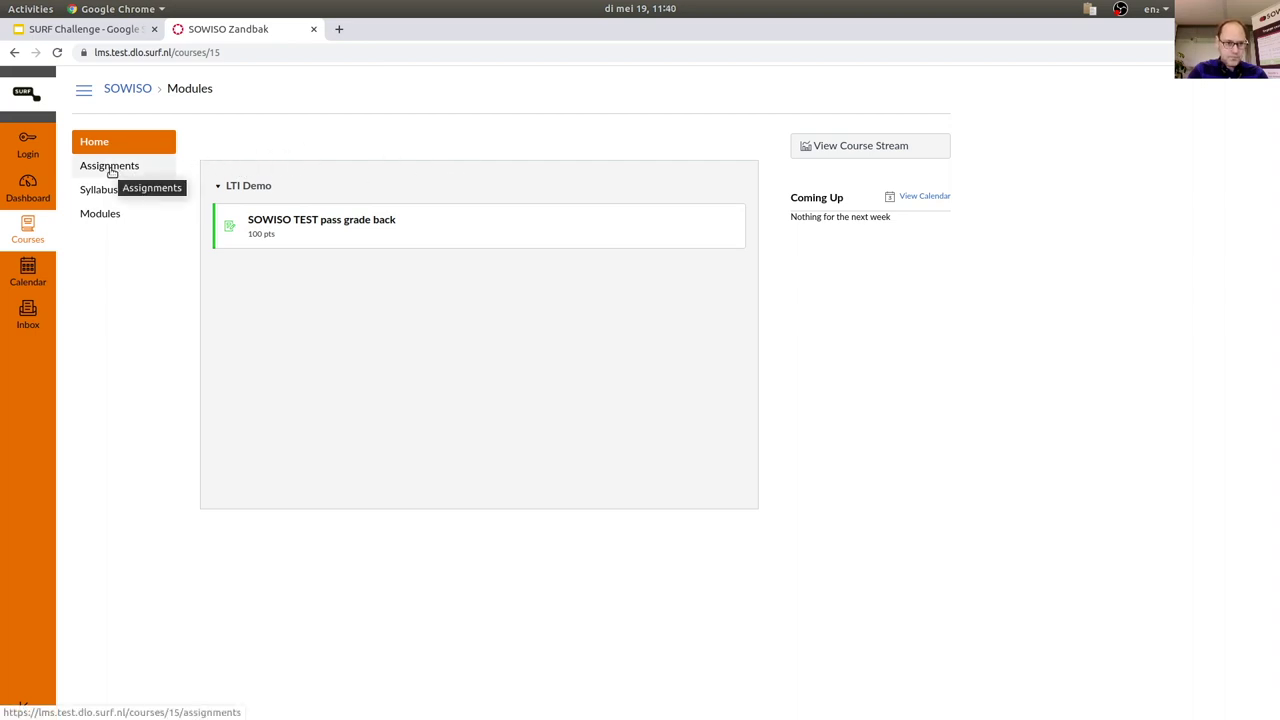
click(113, 221)
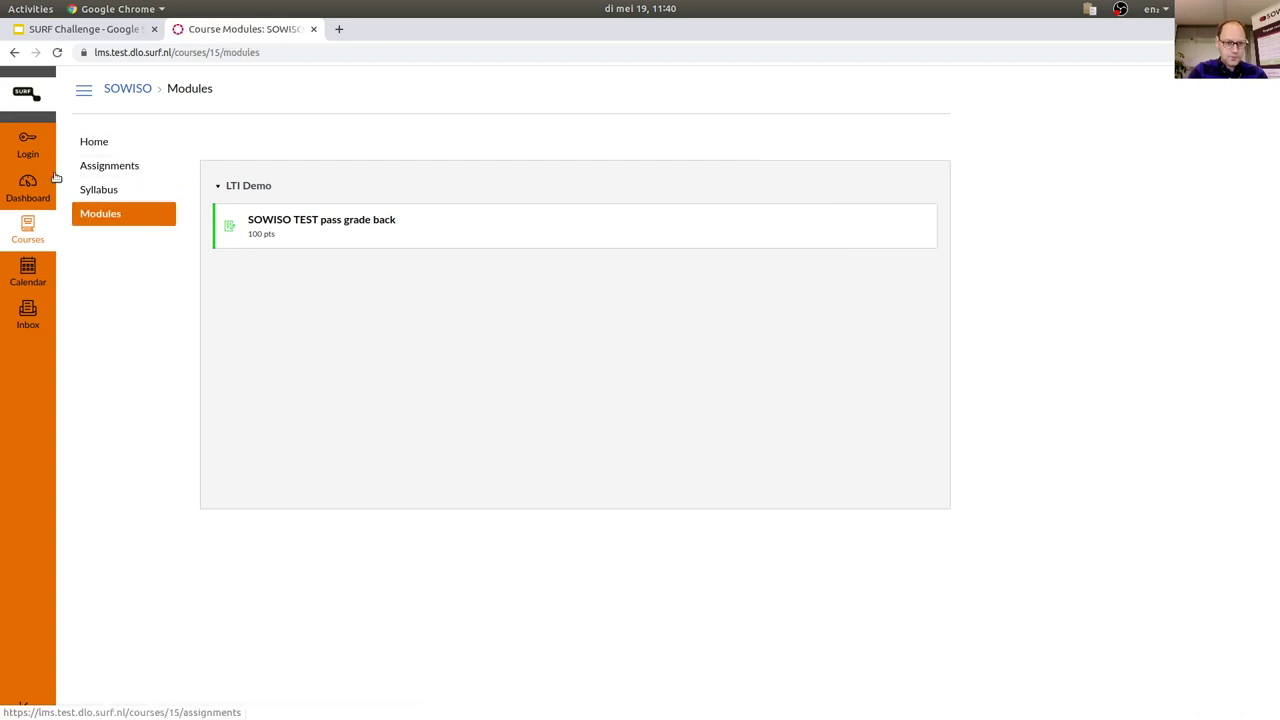
click(140, 92)
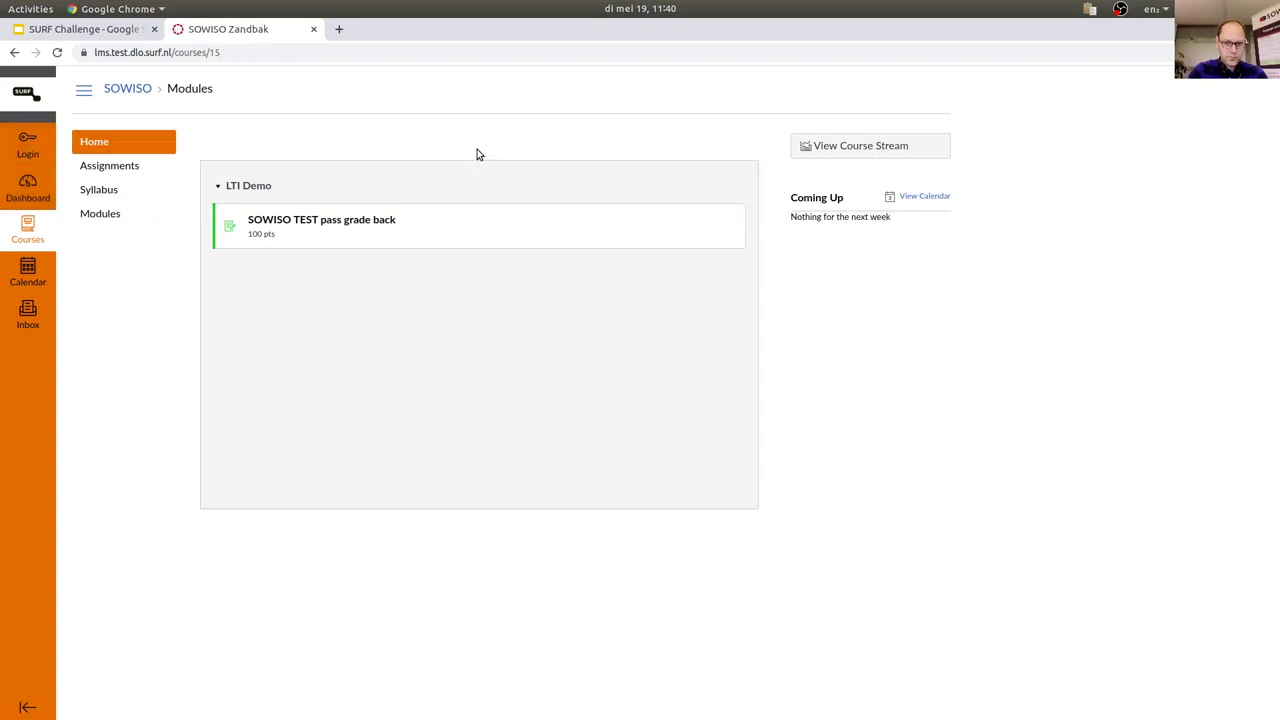
click(82, 94)
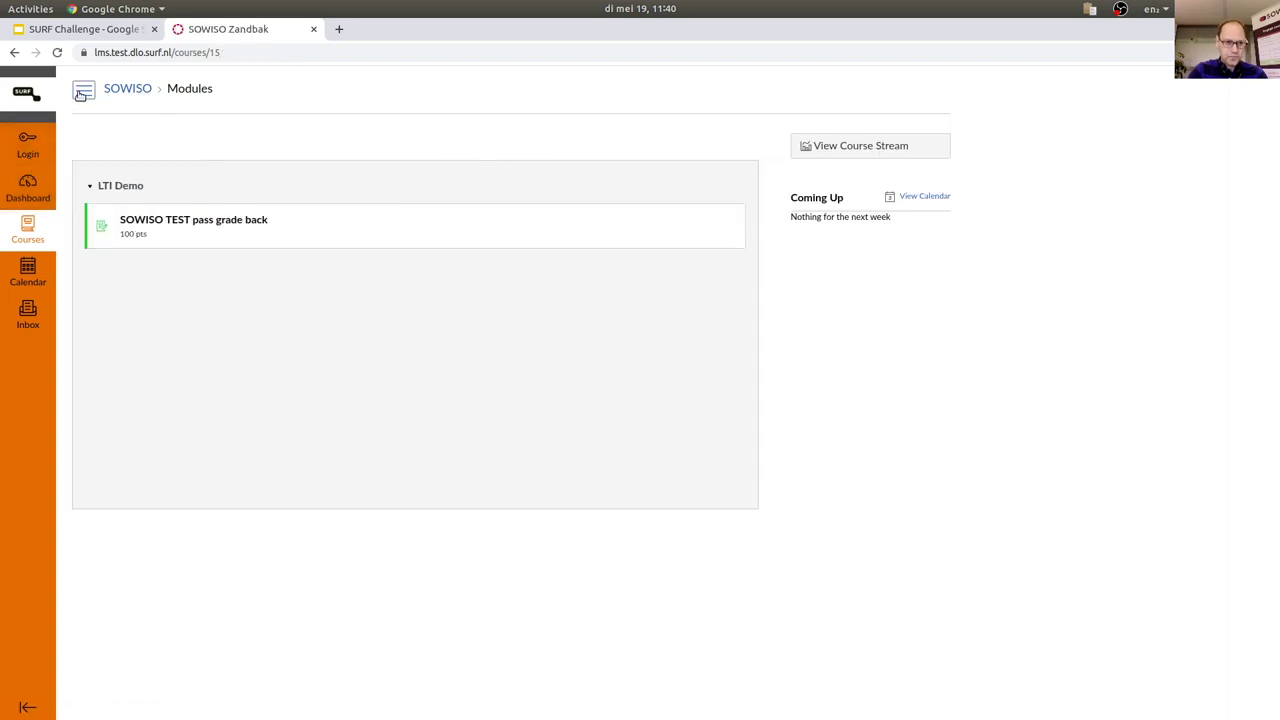
click(30, 185)
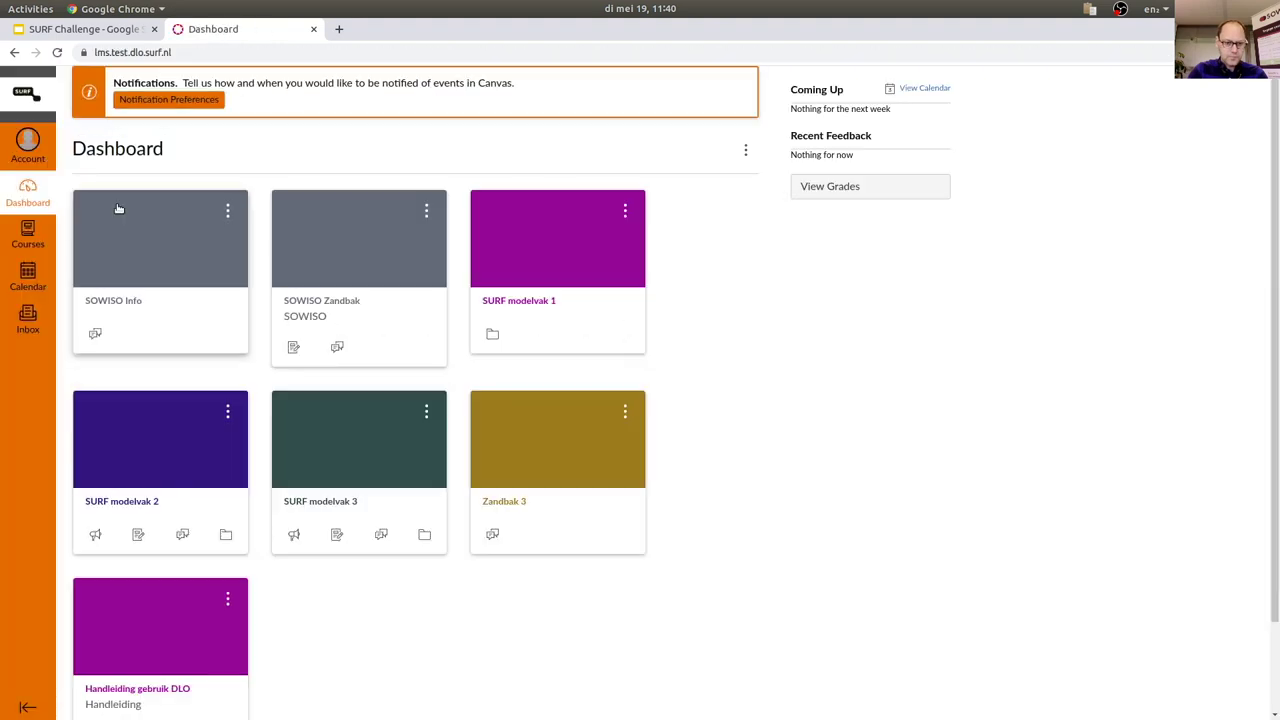
Open the SOWISO Zandbak course Grades page showing 86% and 0% for SOWISO TEST pass grade back.
click(311, 302)
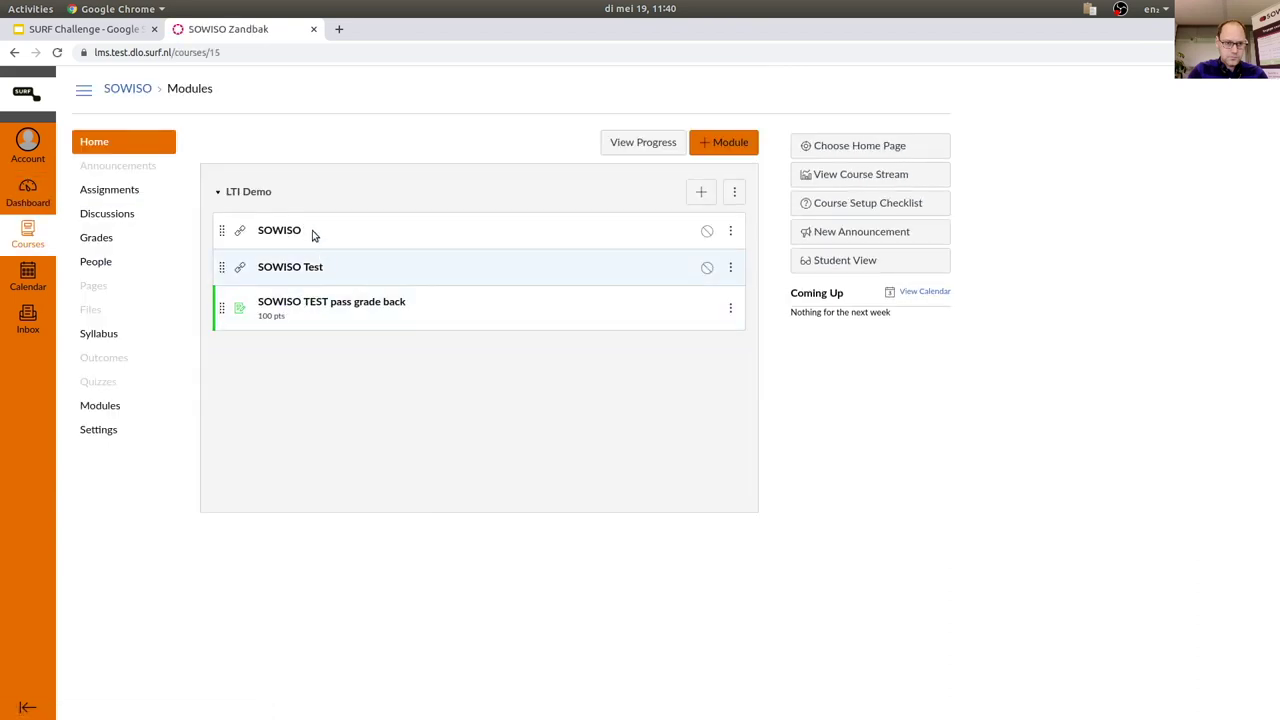
click(98, 237)
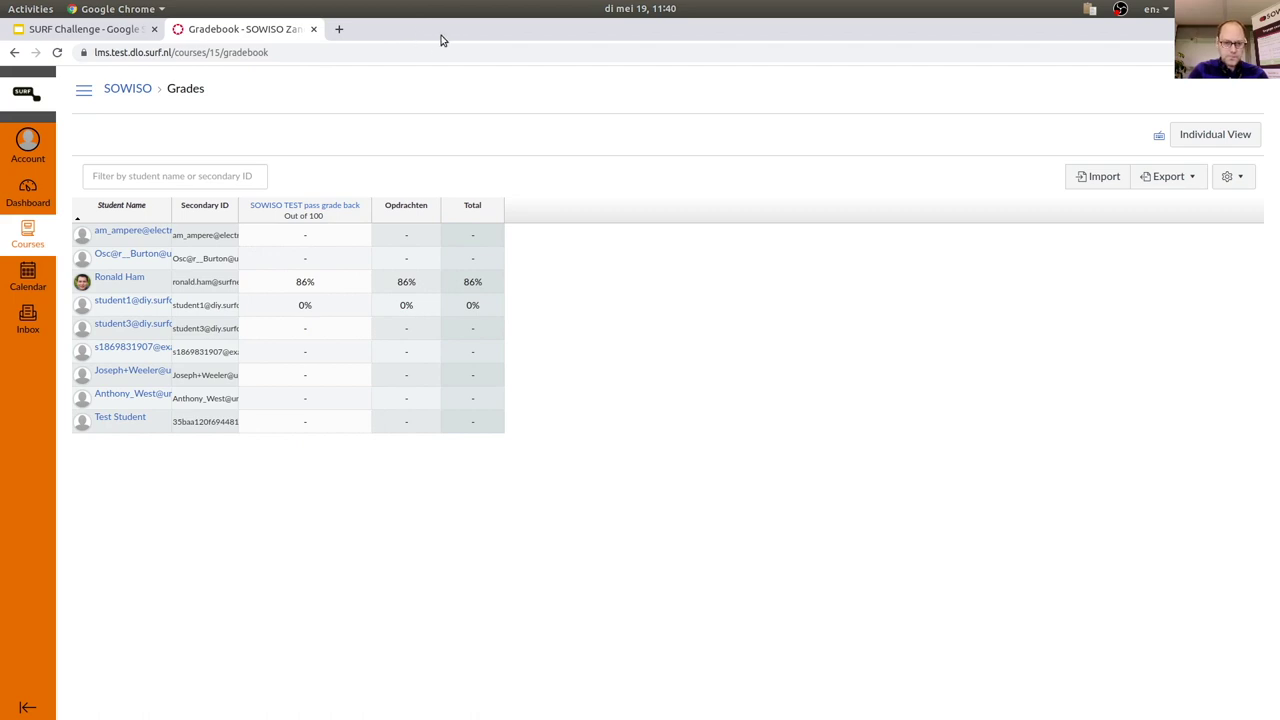
In the other browser window, choose SURFconext Test IdP and sign in with the student account.
key(alt+Tab)
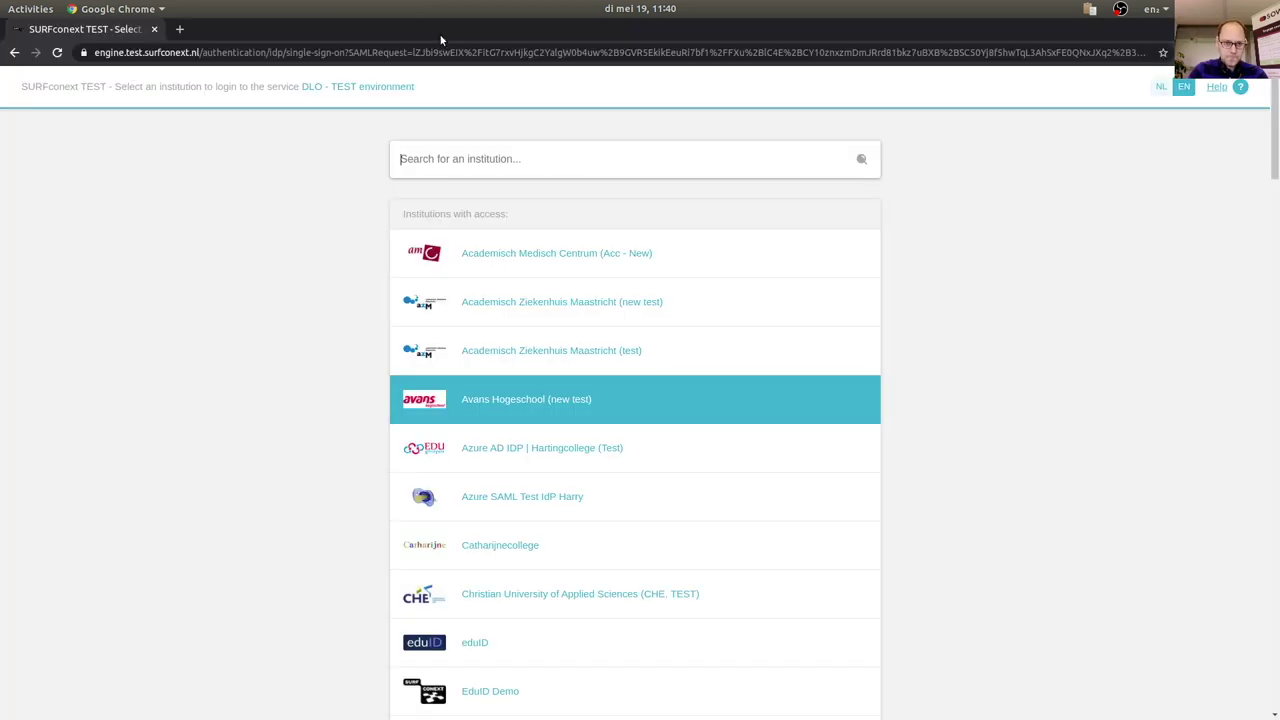
text(s)
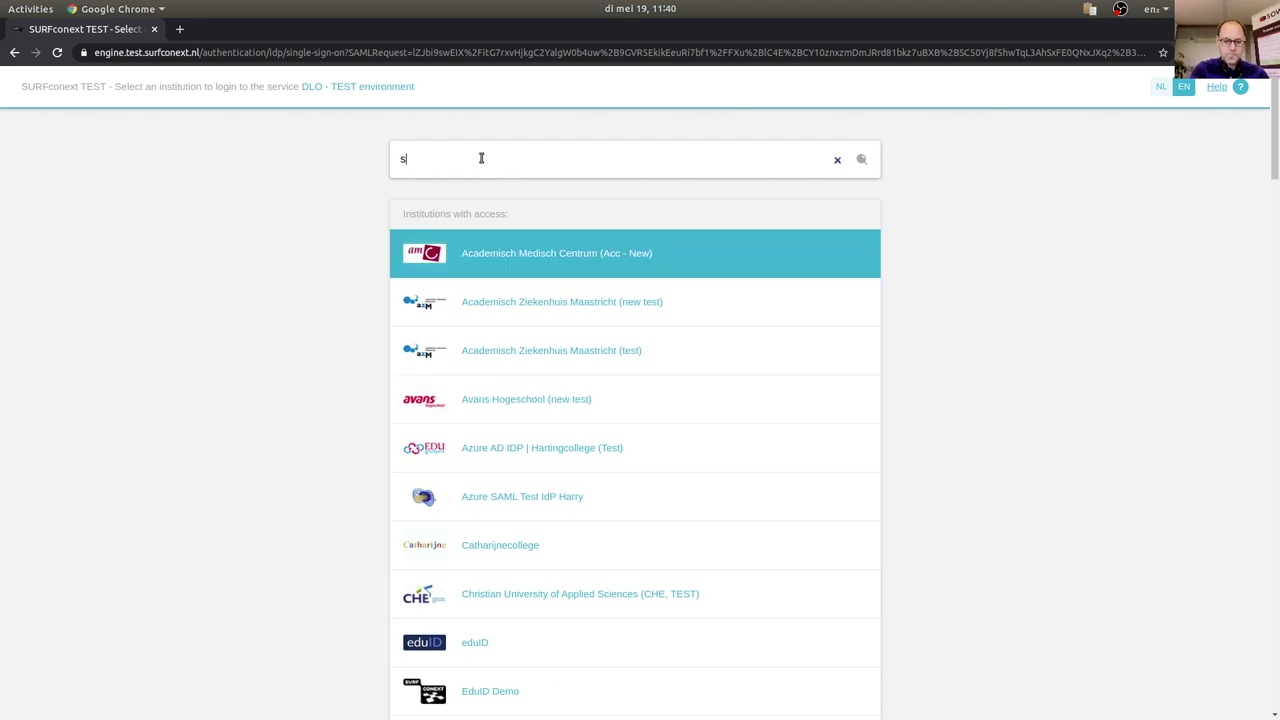
text(urfc)
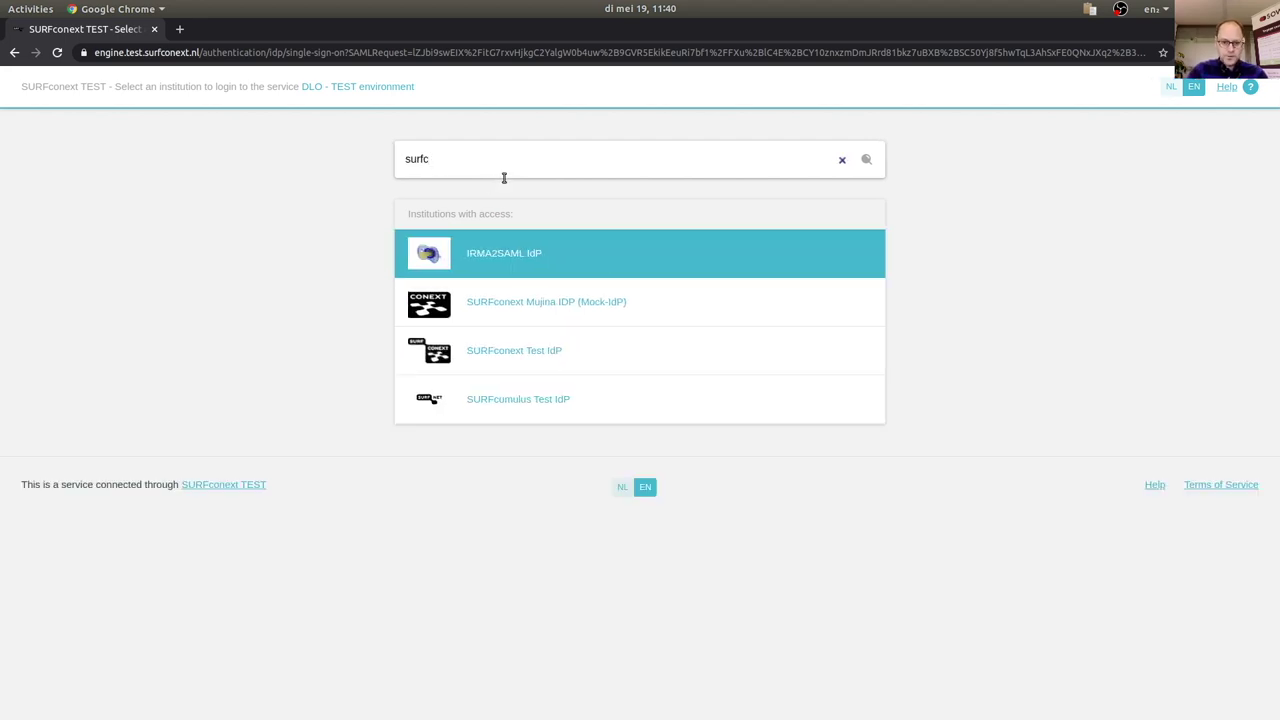
click(531, 352)
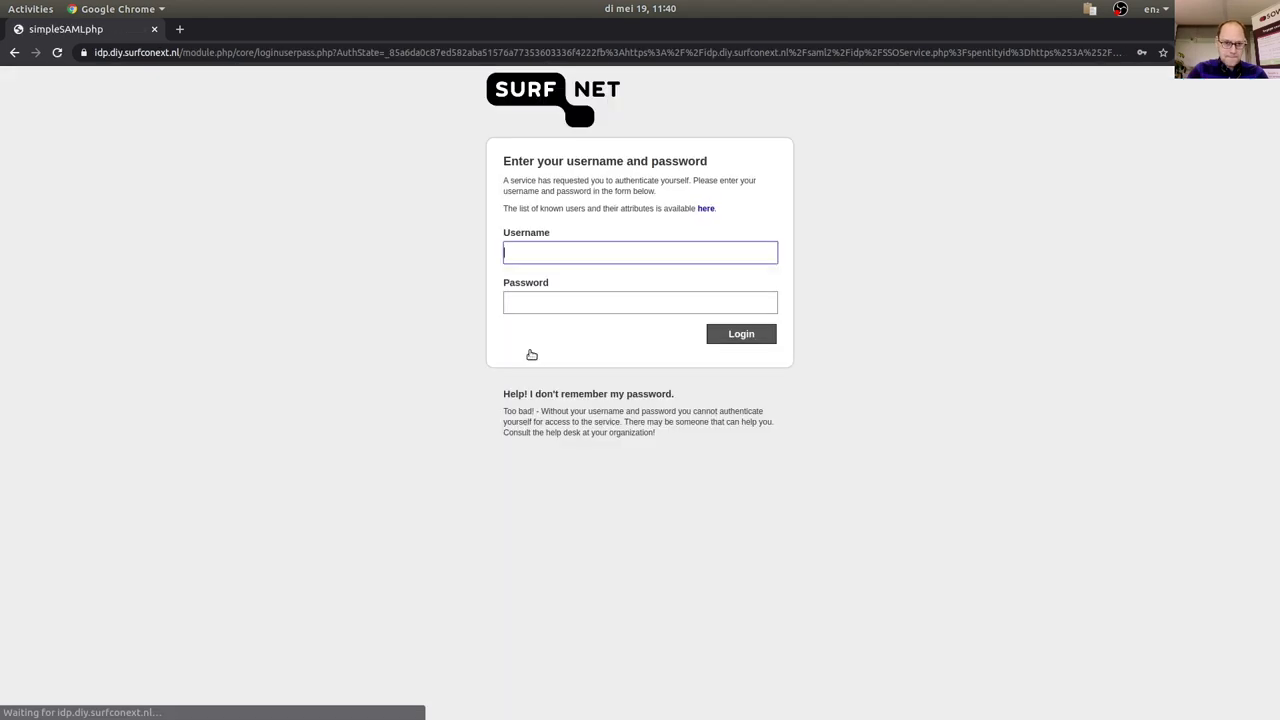
text(student3)
key(Tab)
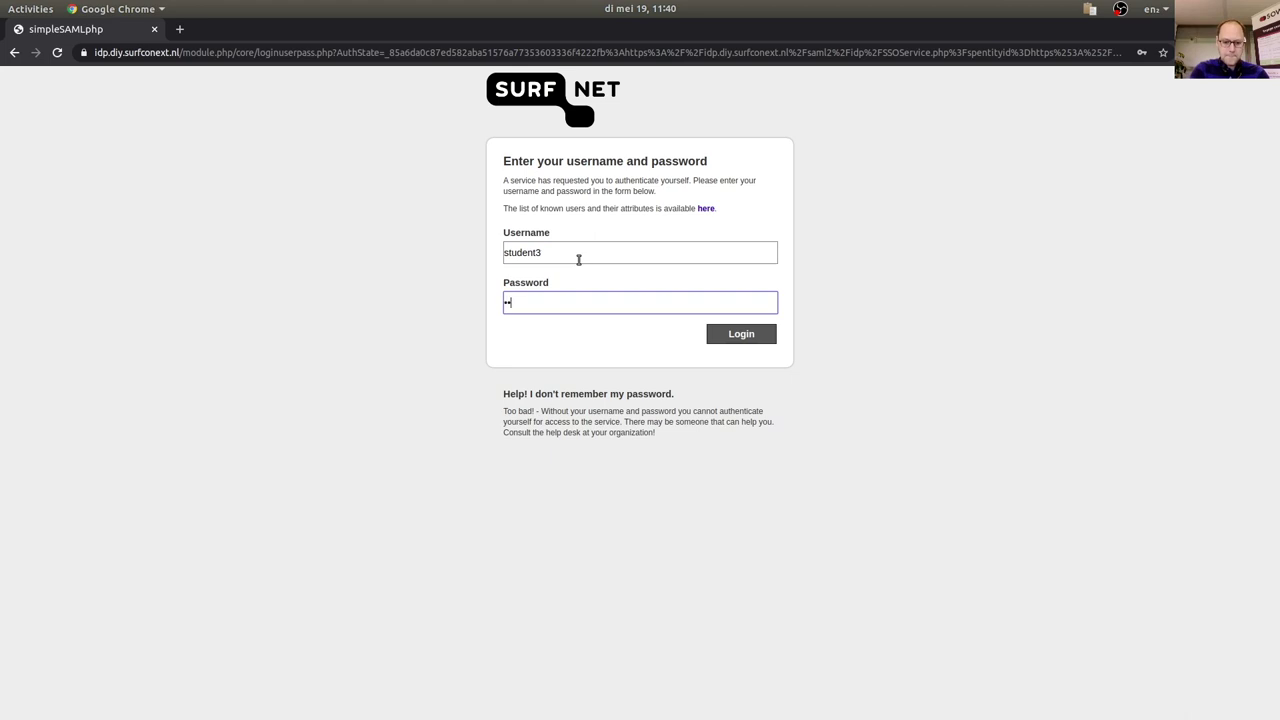
key(Return)
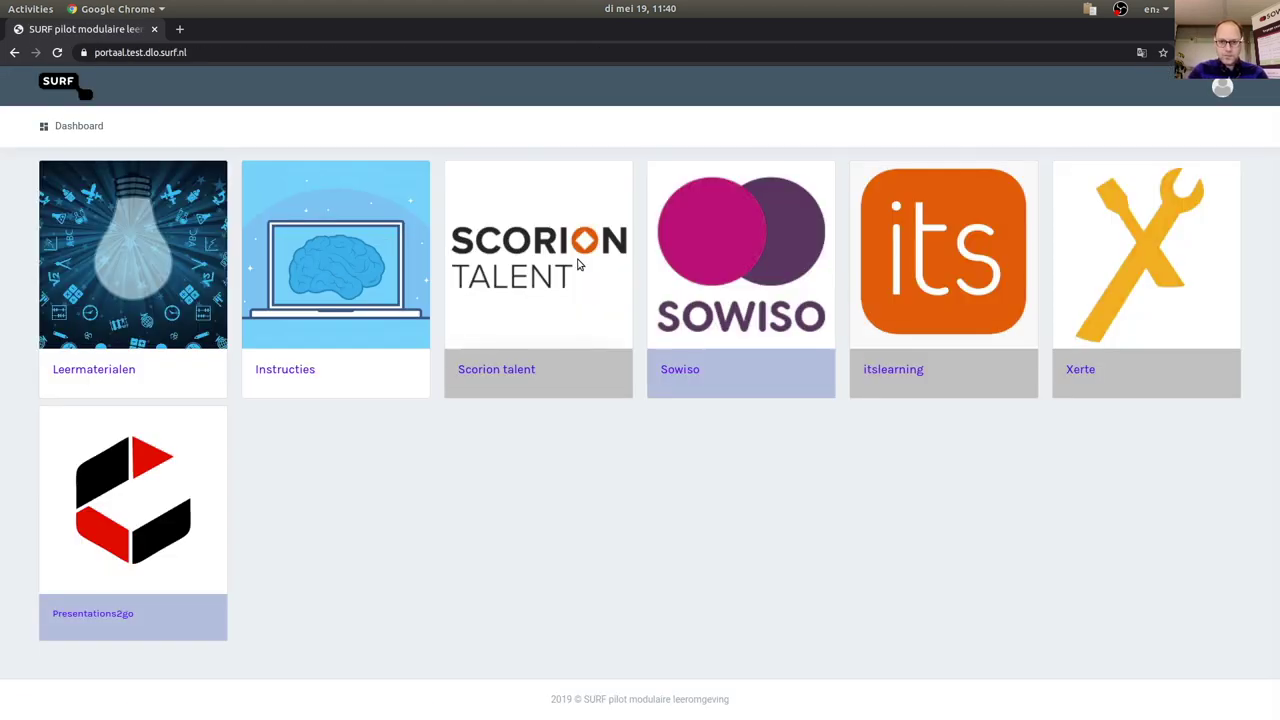
Return from the Sowiso course to the Dashboard and open the SOWISO Zandbak course card.
click(713, 340)
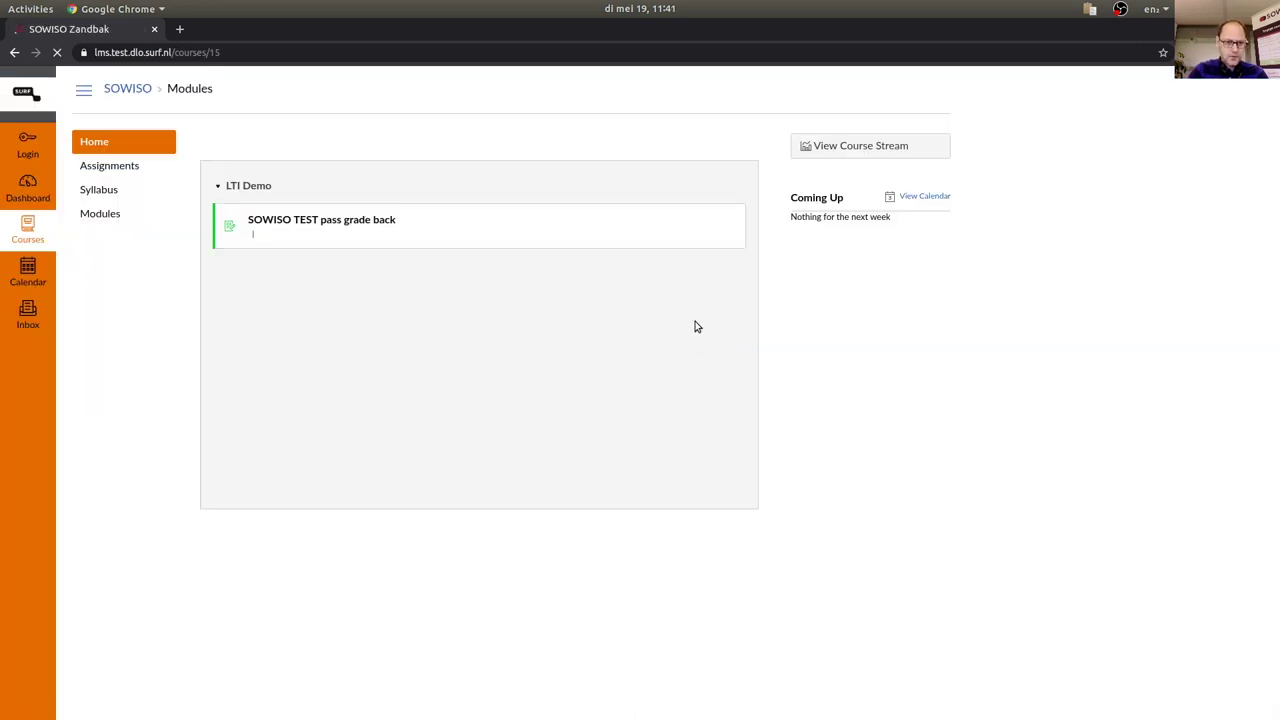
click(130, 90)
click(84, 92)
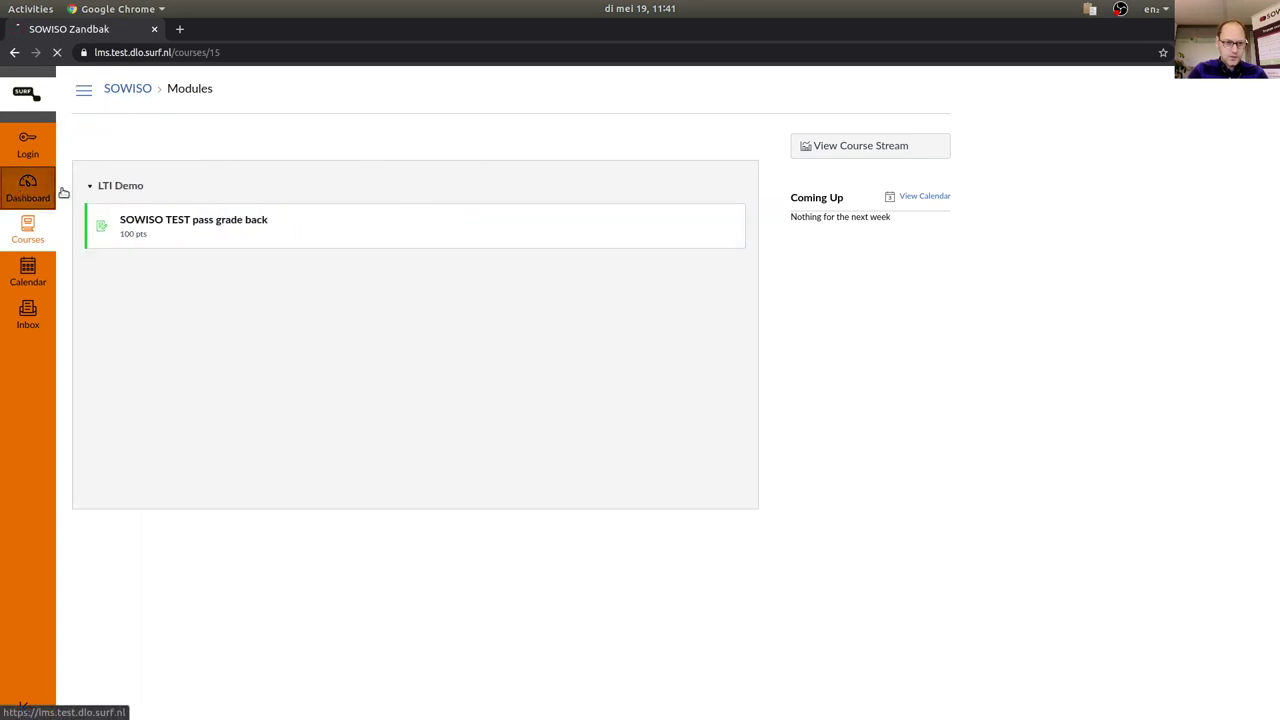
click(45, 190)
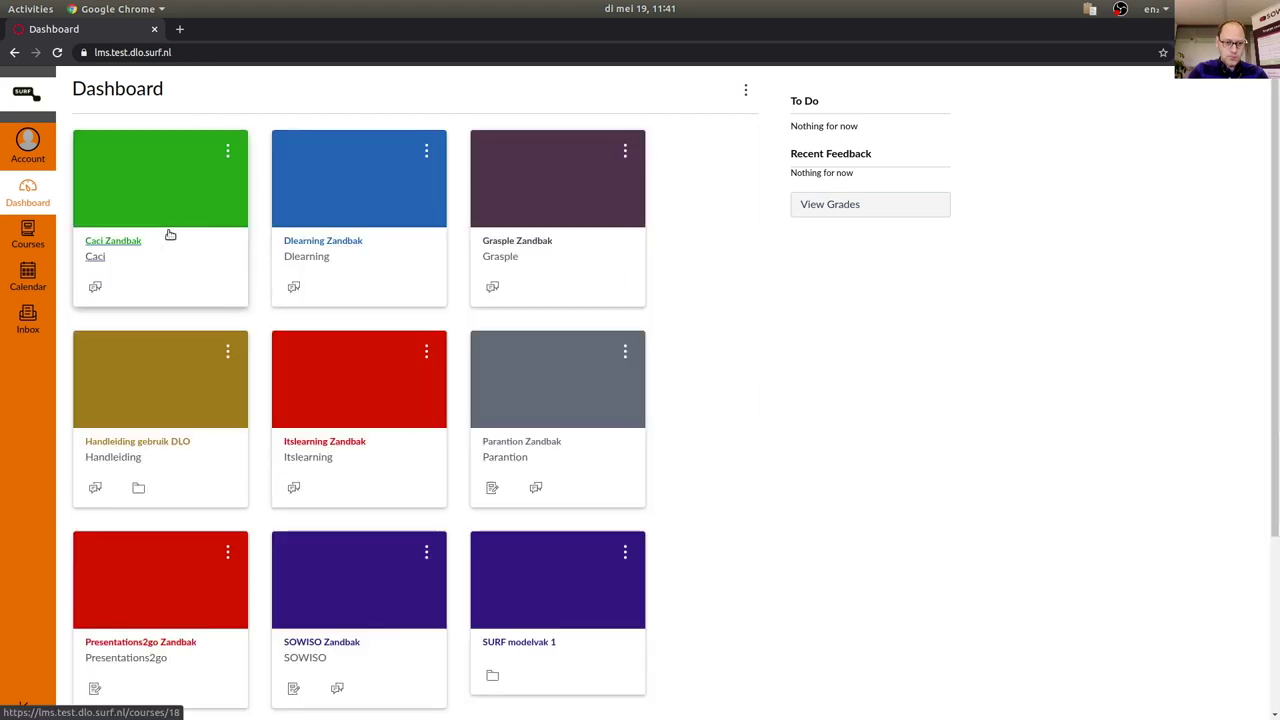
scroll(814, 386, down, 3)
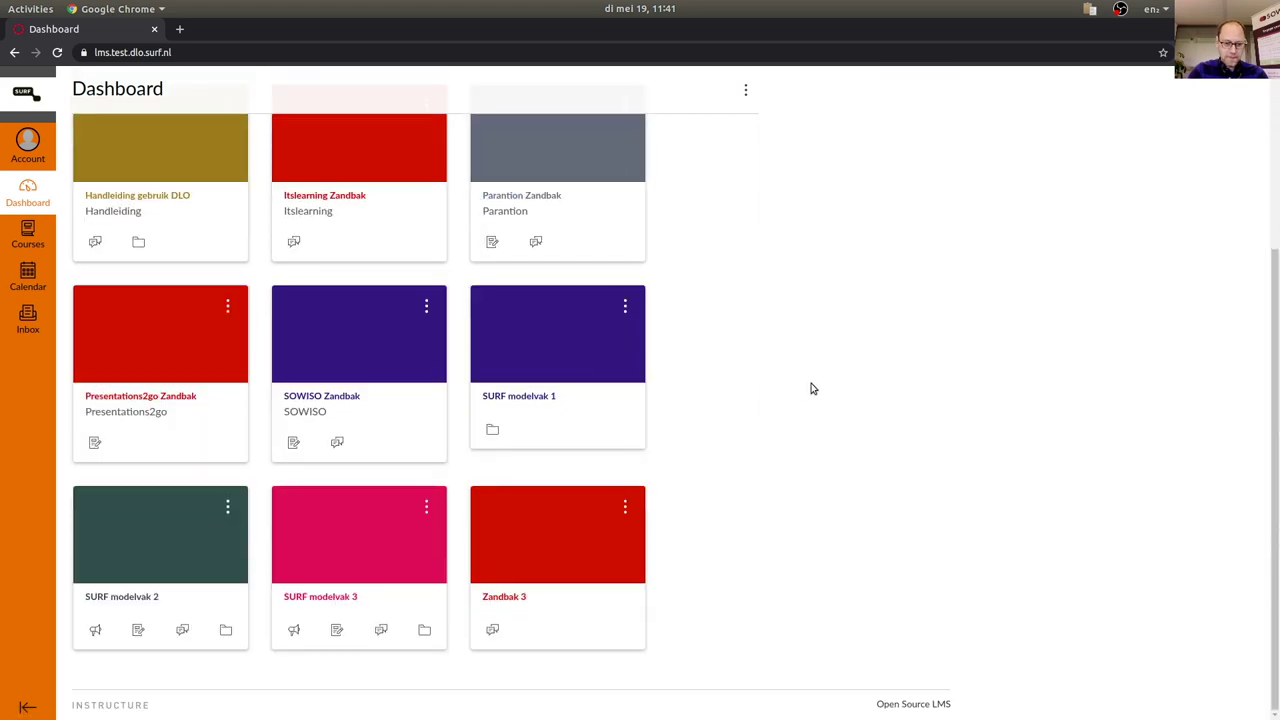
click(346, 398)
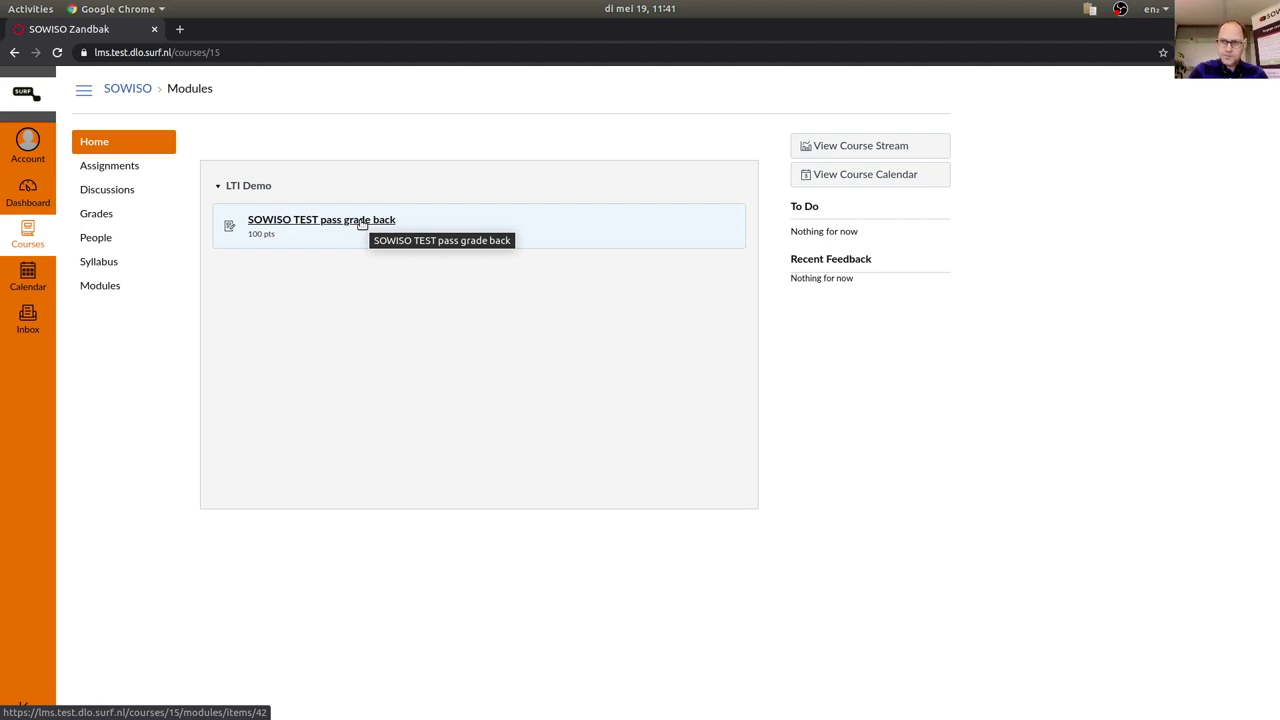
Open SOWISO TEST pass grade back, answer Q1 with 900000 and mark Q2 true.
click(361, 224)
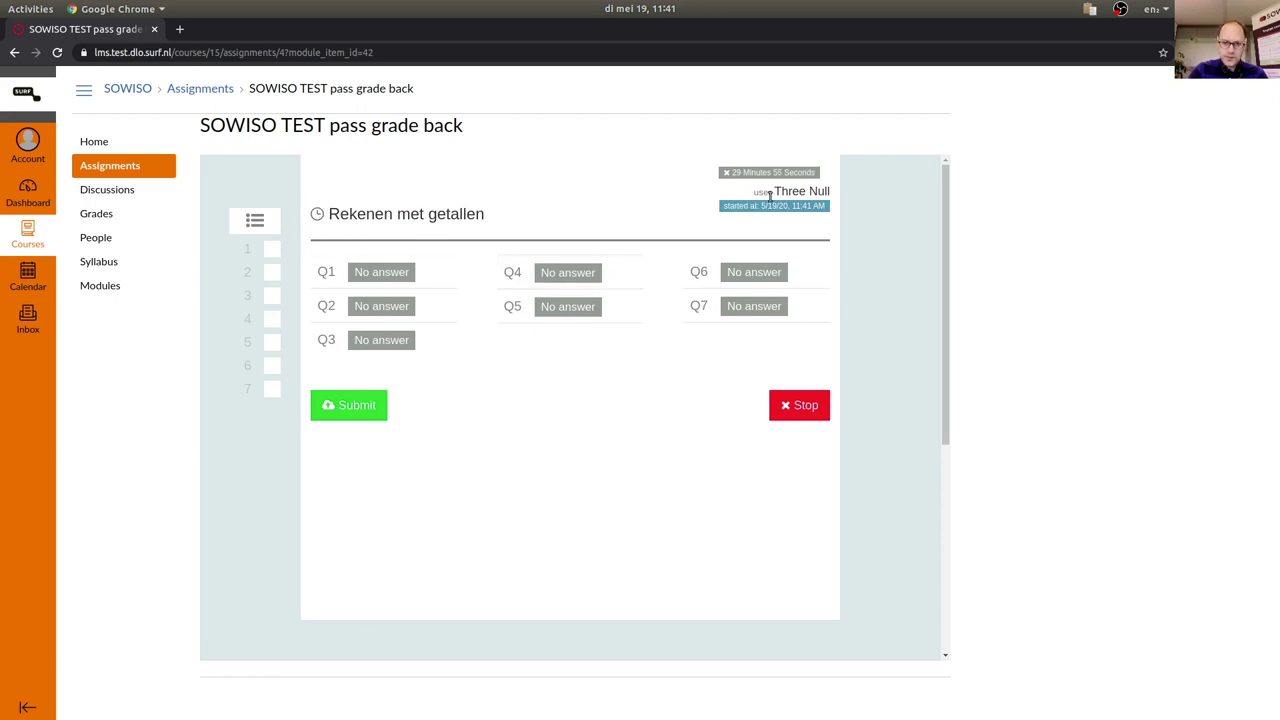
click(417, 274)
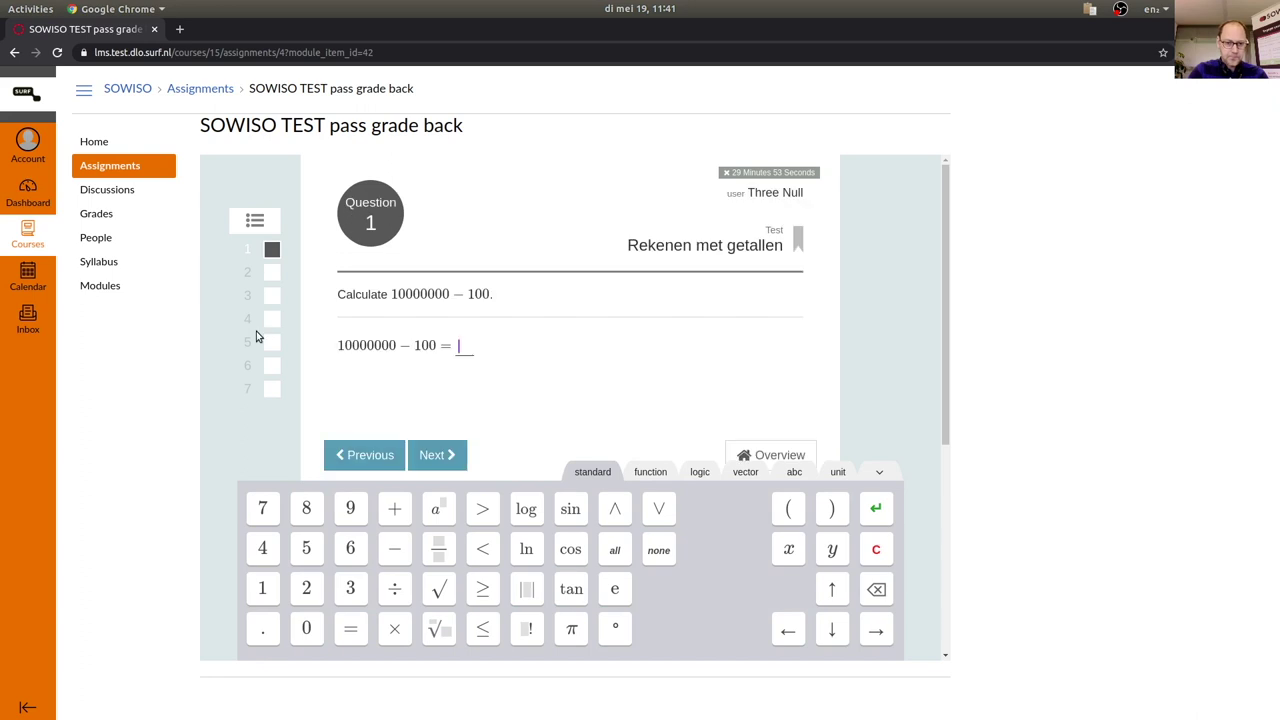
text(900000)
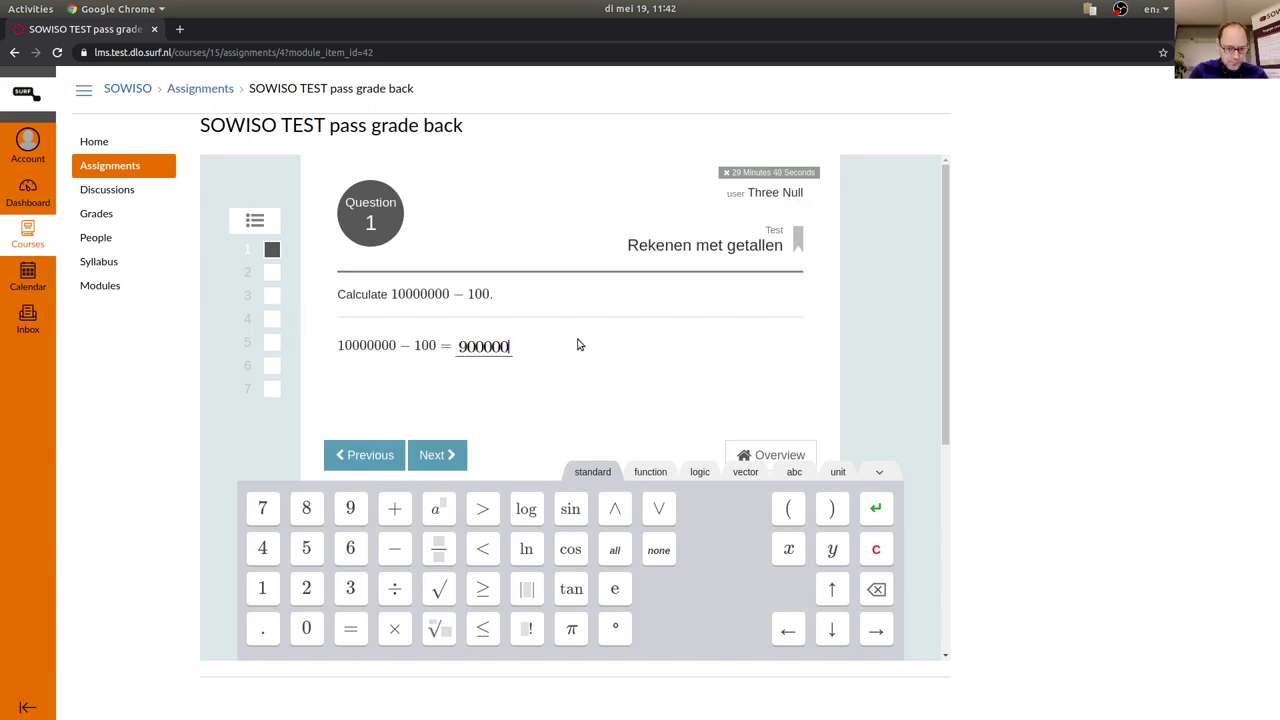
key(Return)
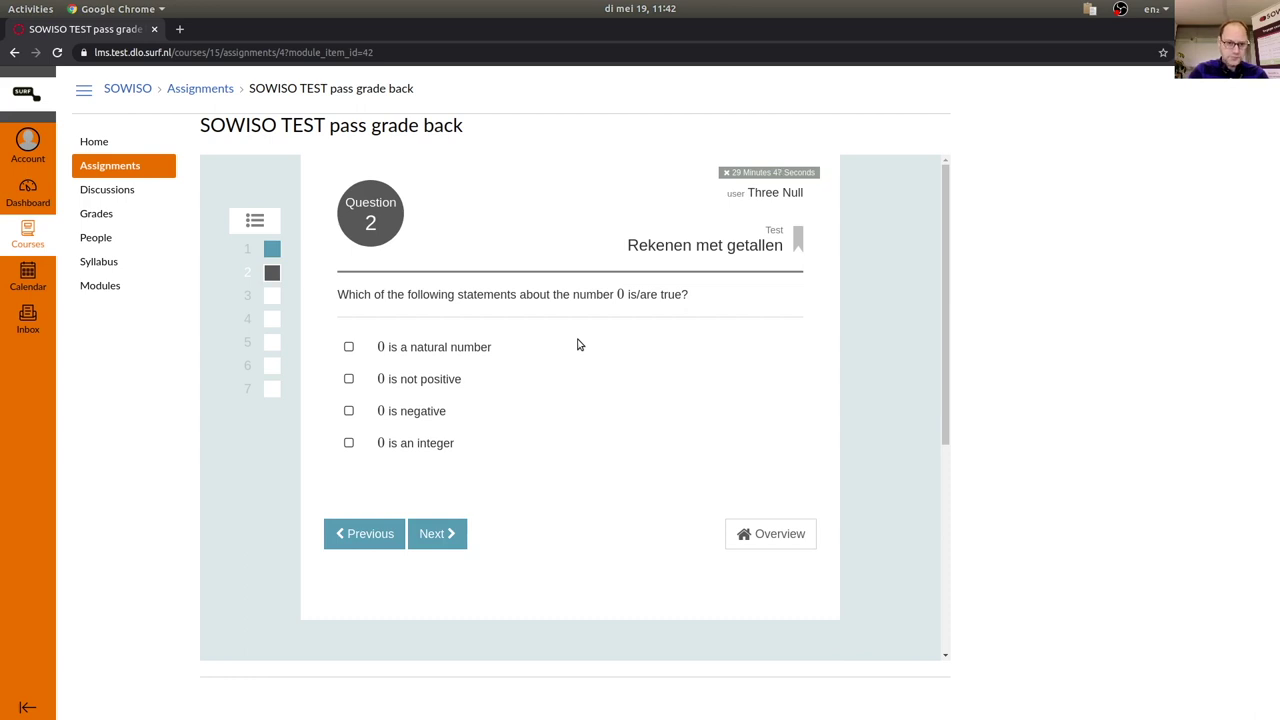
click(349, 378)
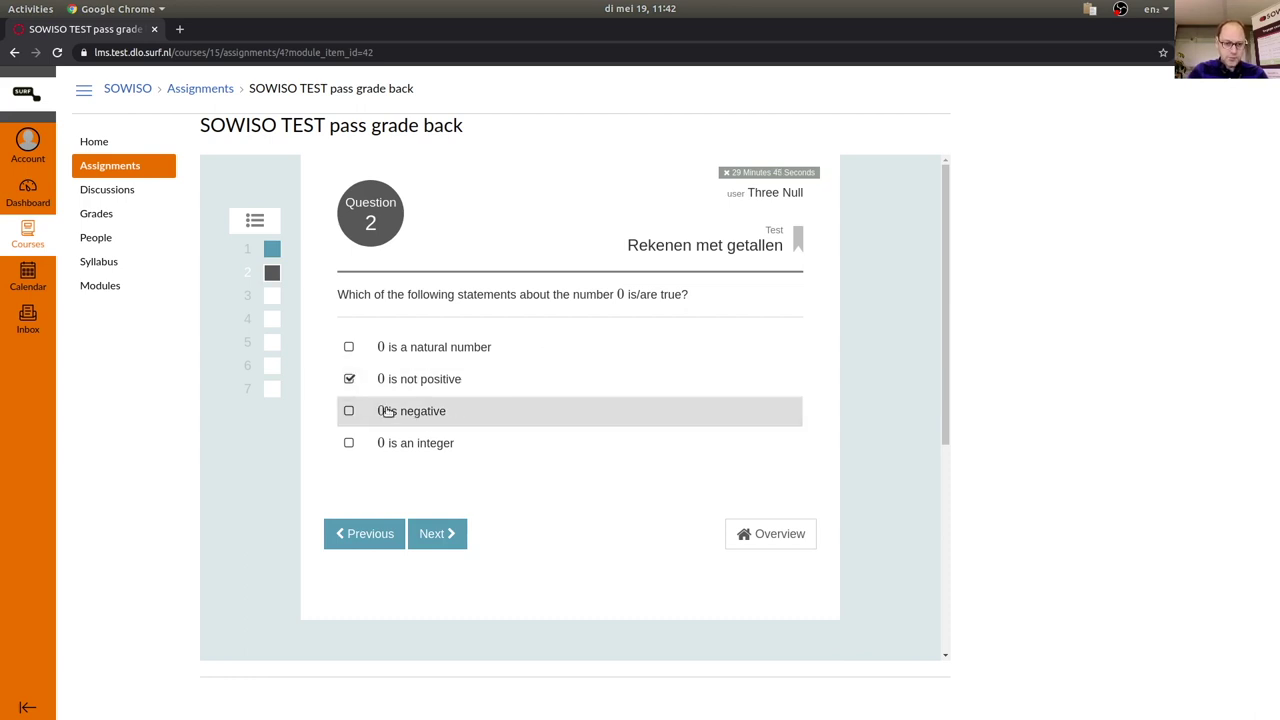
key(Return)
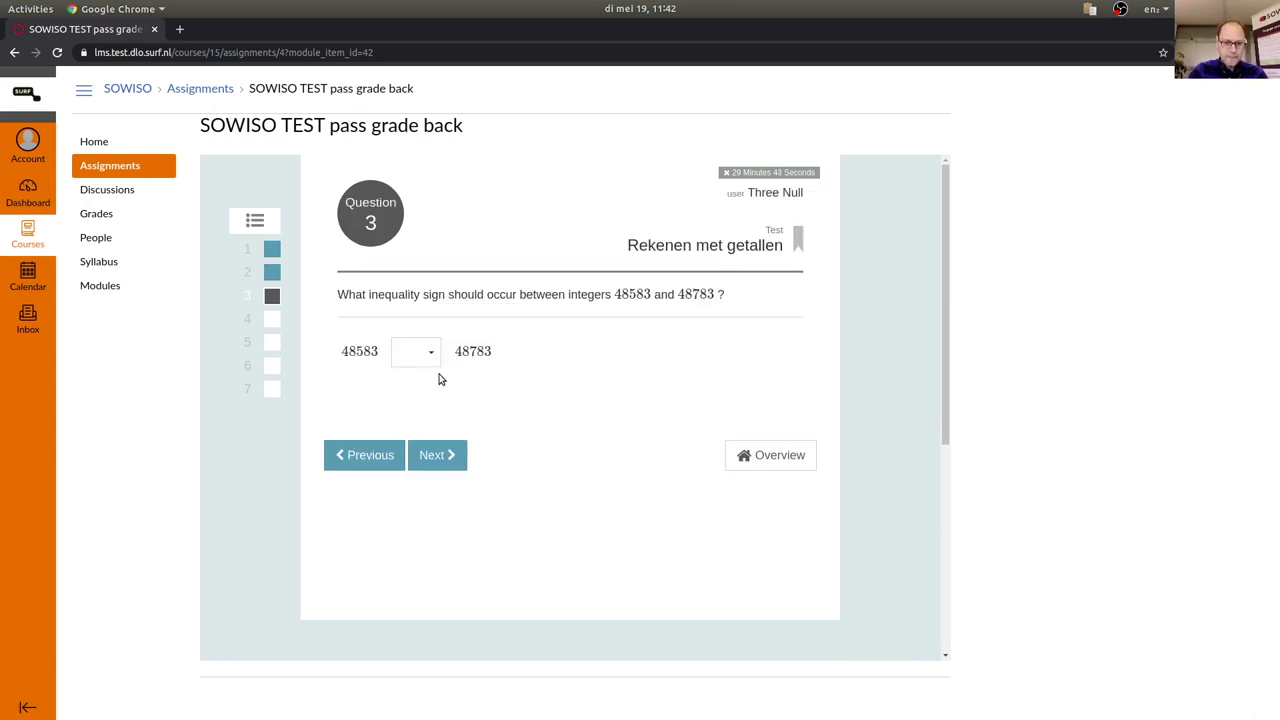
Answer Q3 with '<', Q4 with even/odd, pick Q5's statement, Q6 with -8, then view the overview.
click(429, 353)
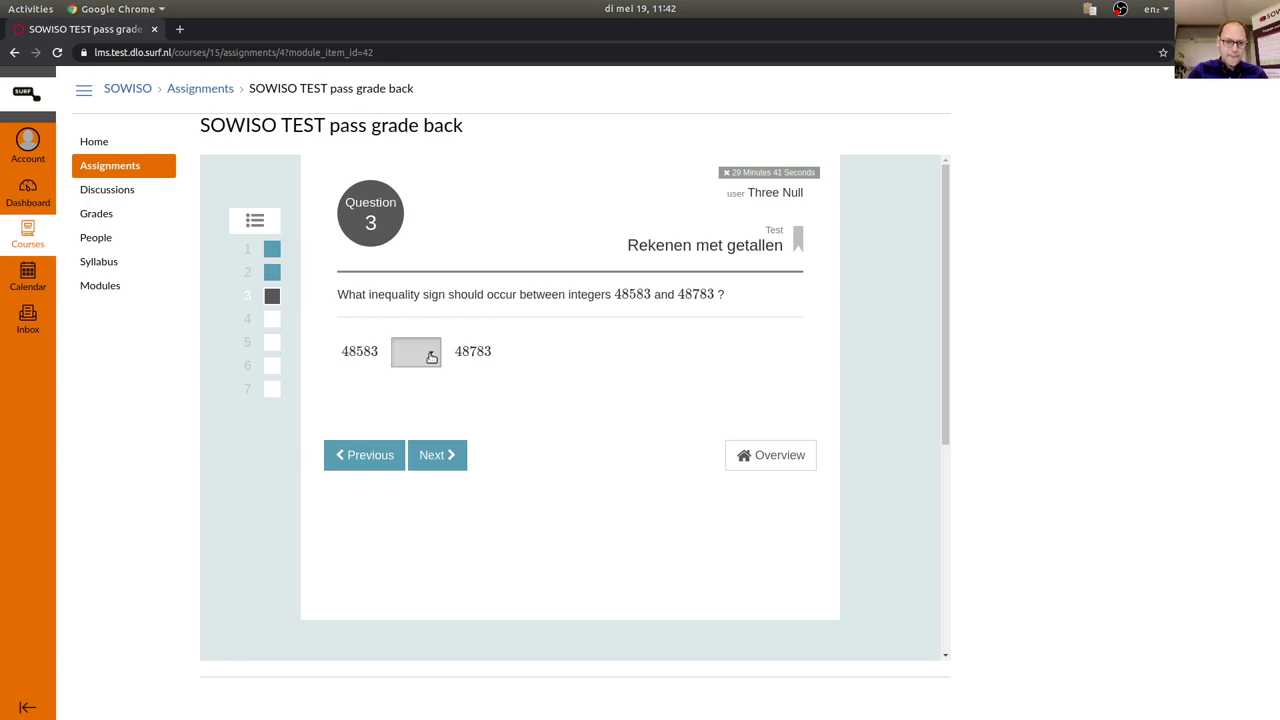
click(434, 383)
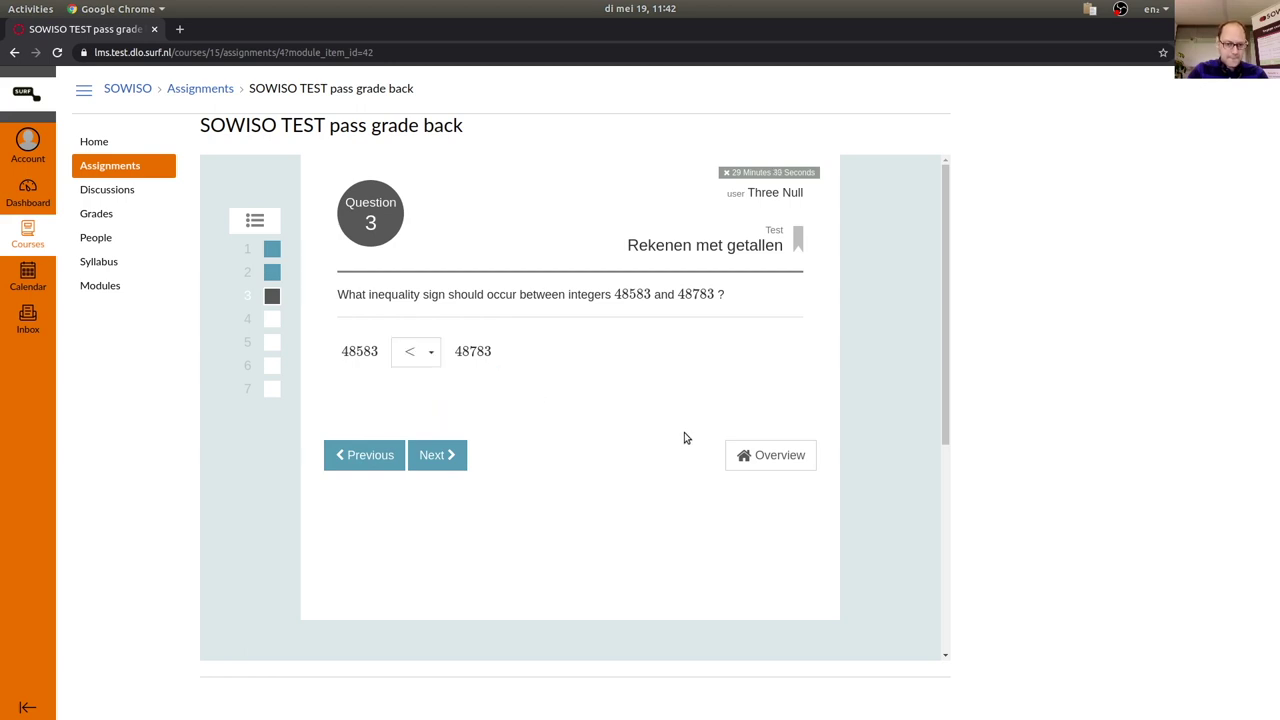
key(Return)
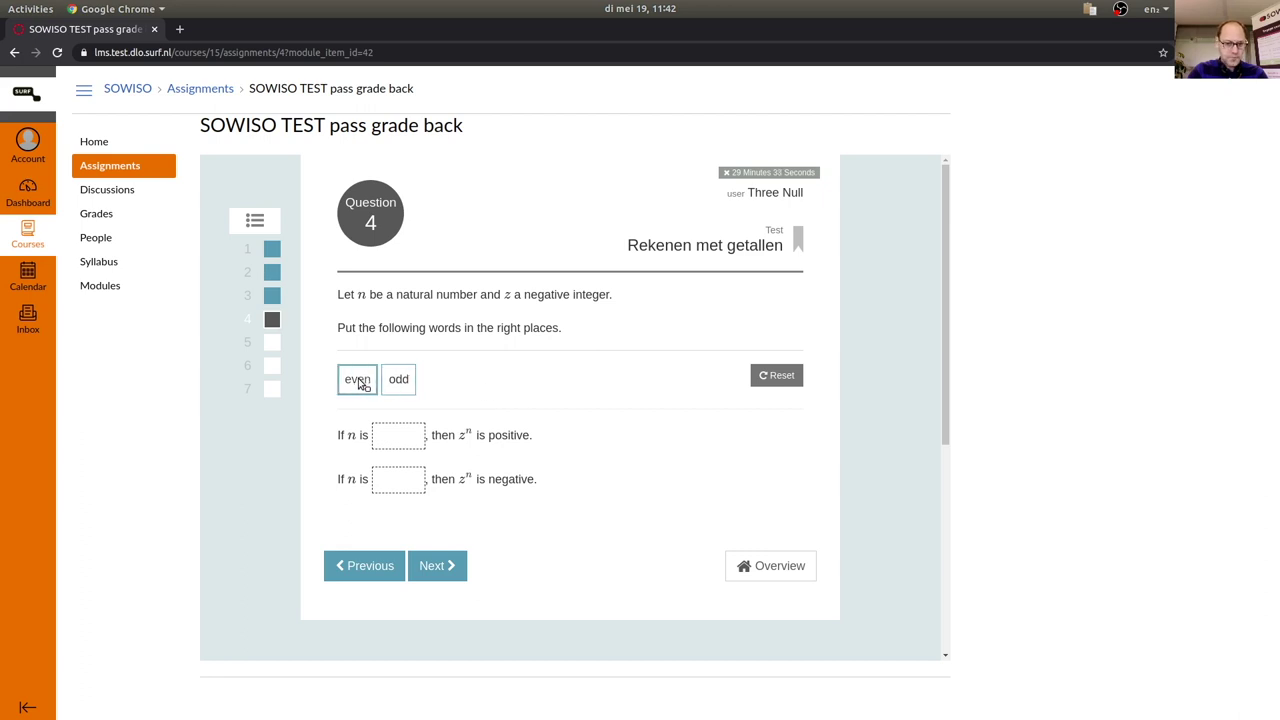
drag(360, 385, 400, 430)
drag(398, 379, 397, 490)
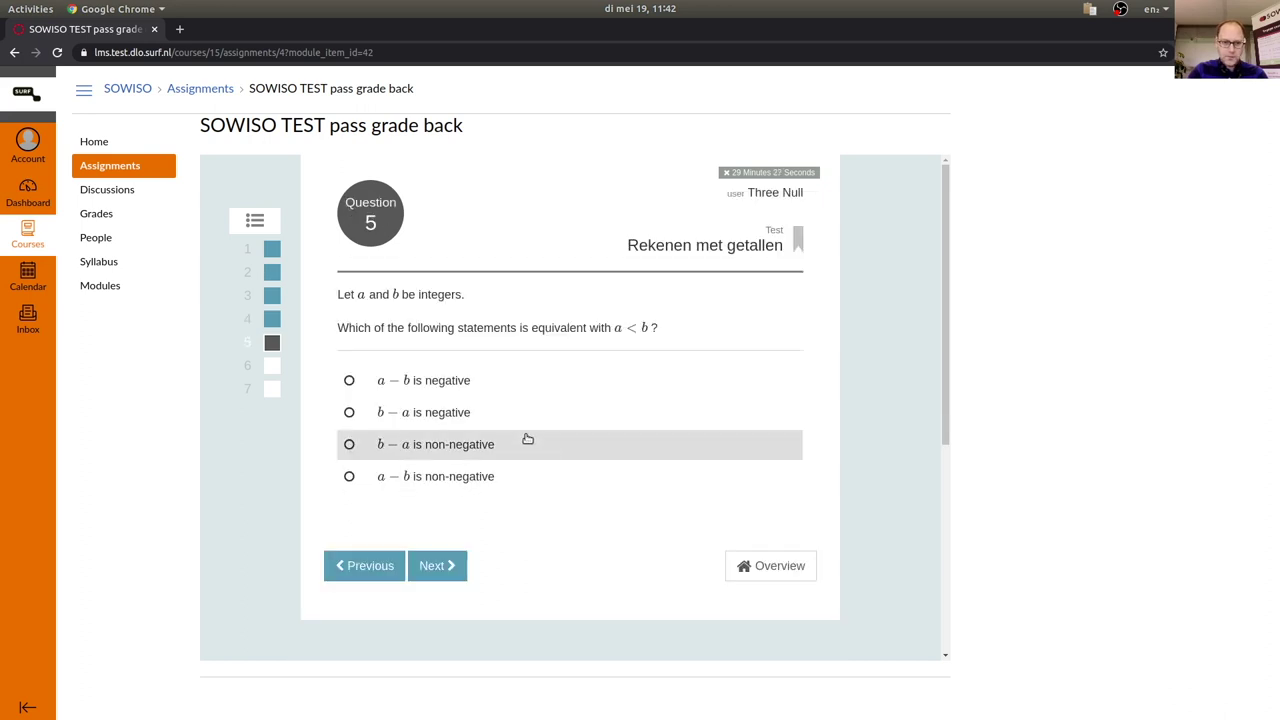
click(517, 411)
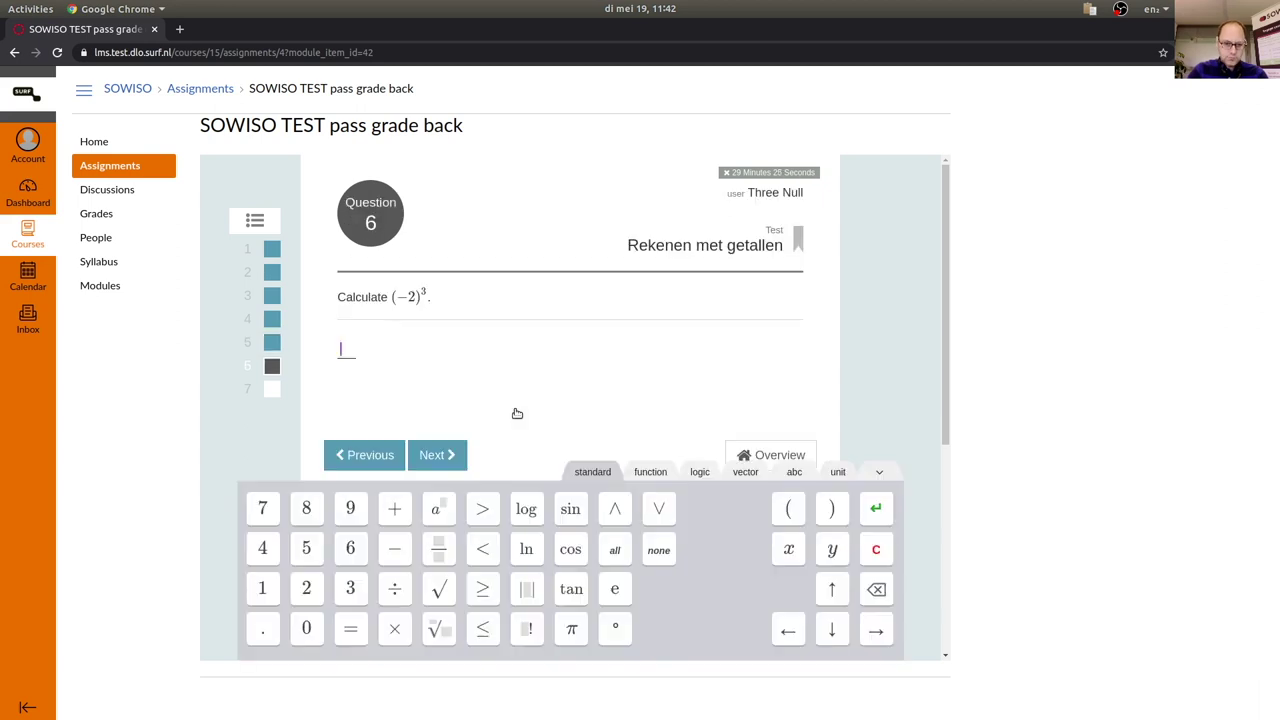
text(-8)
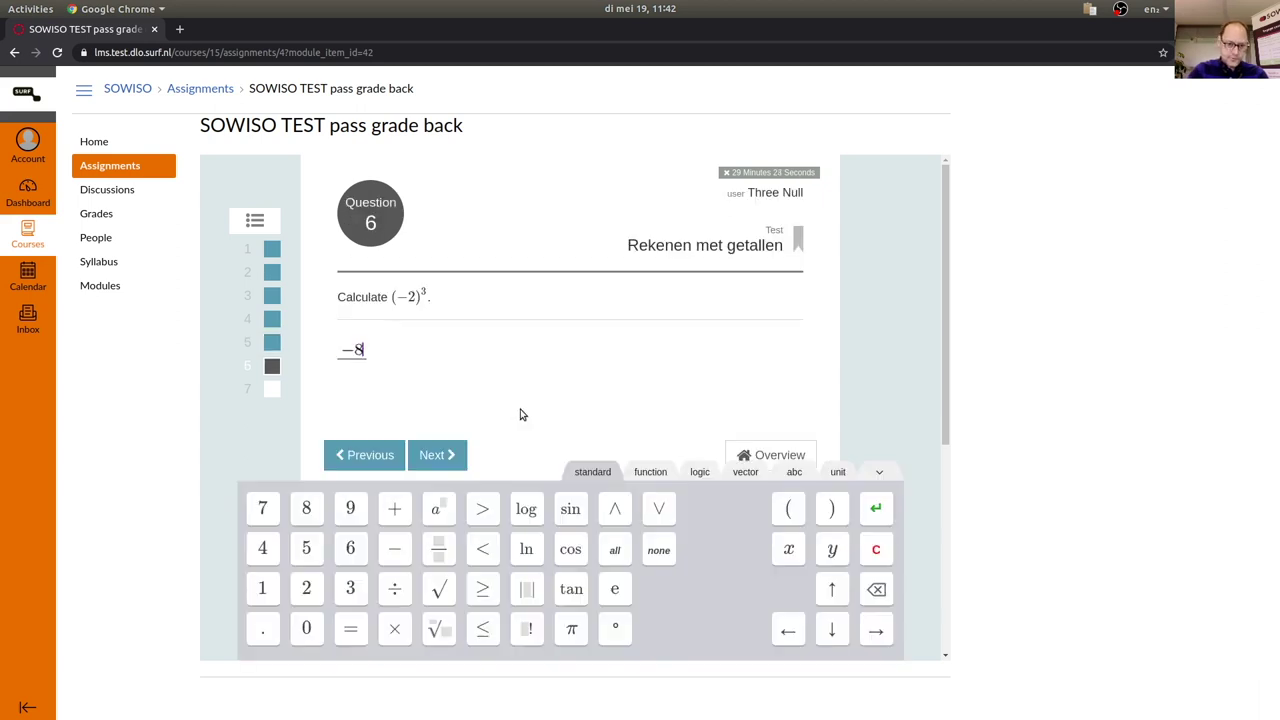
key(Return)
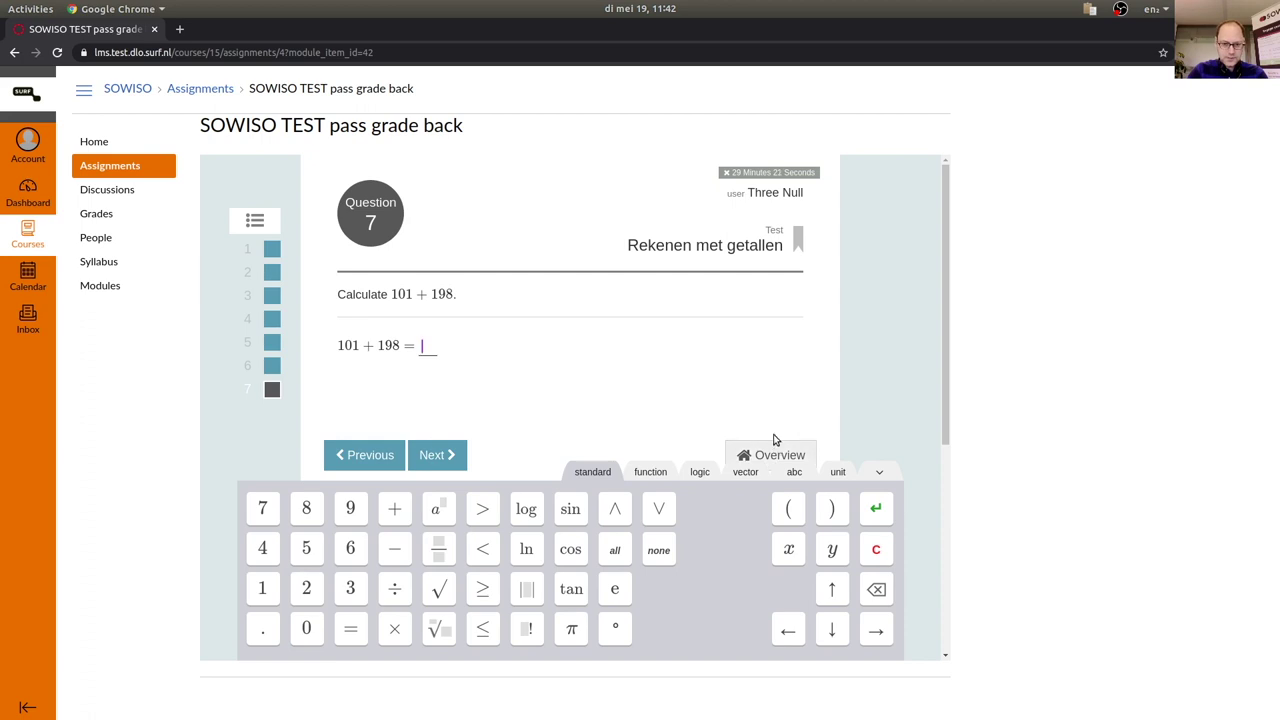
click(750, 450)
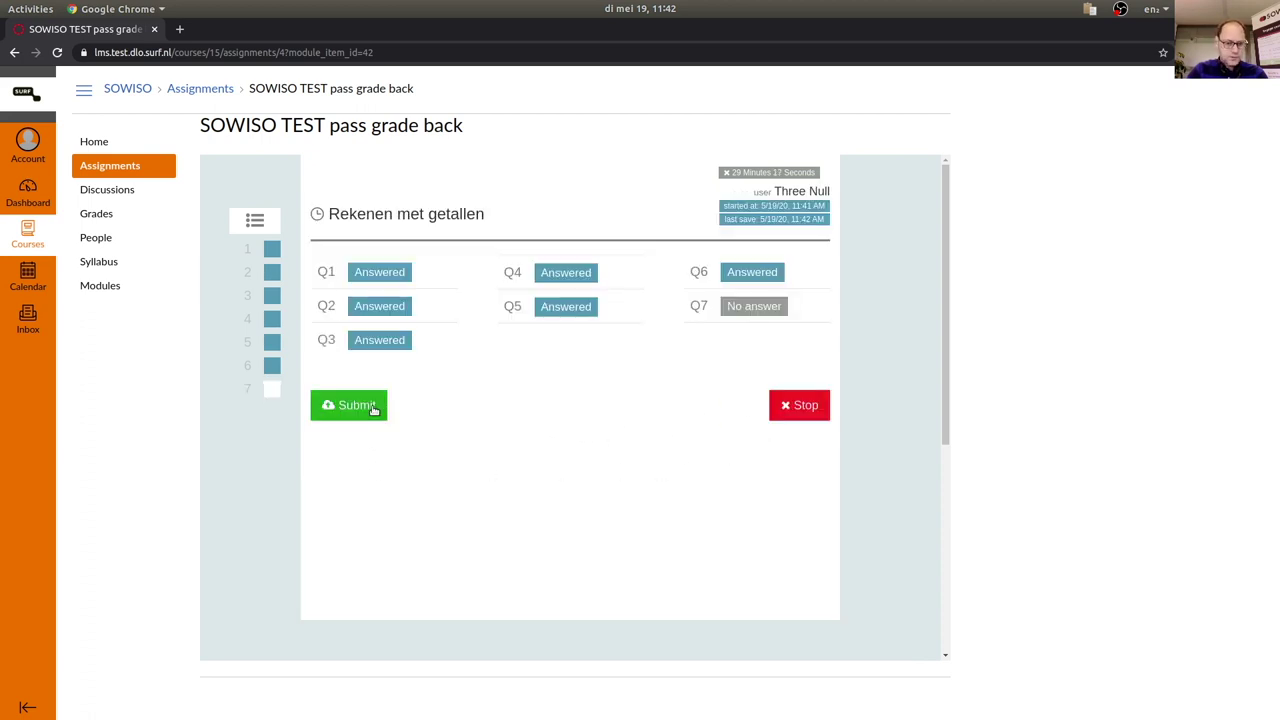
Submit the Rekenen met getallen test and confirm, yielding a 43% total score.
click(374, 409)
click(399, 291)
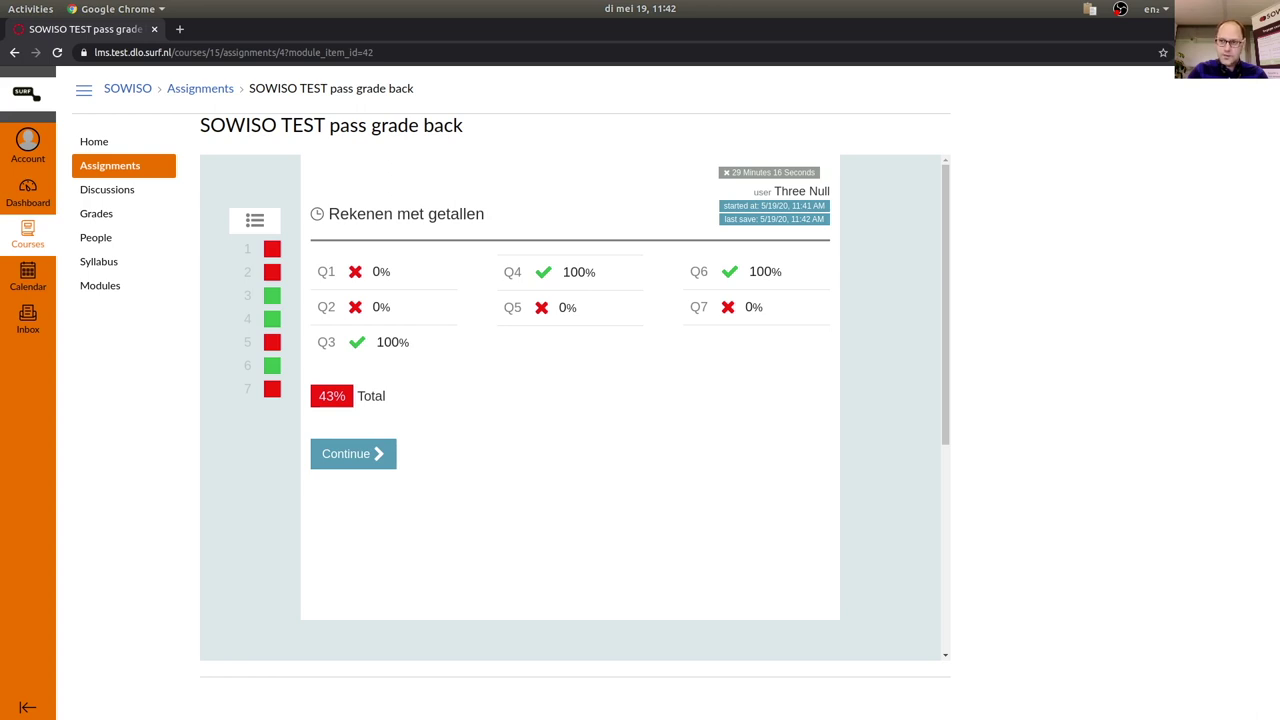
Switch back to the teacher's gradebook window and reload it to fetch the new grade.
key(alt+Tab)
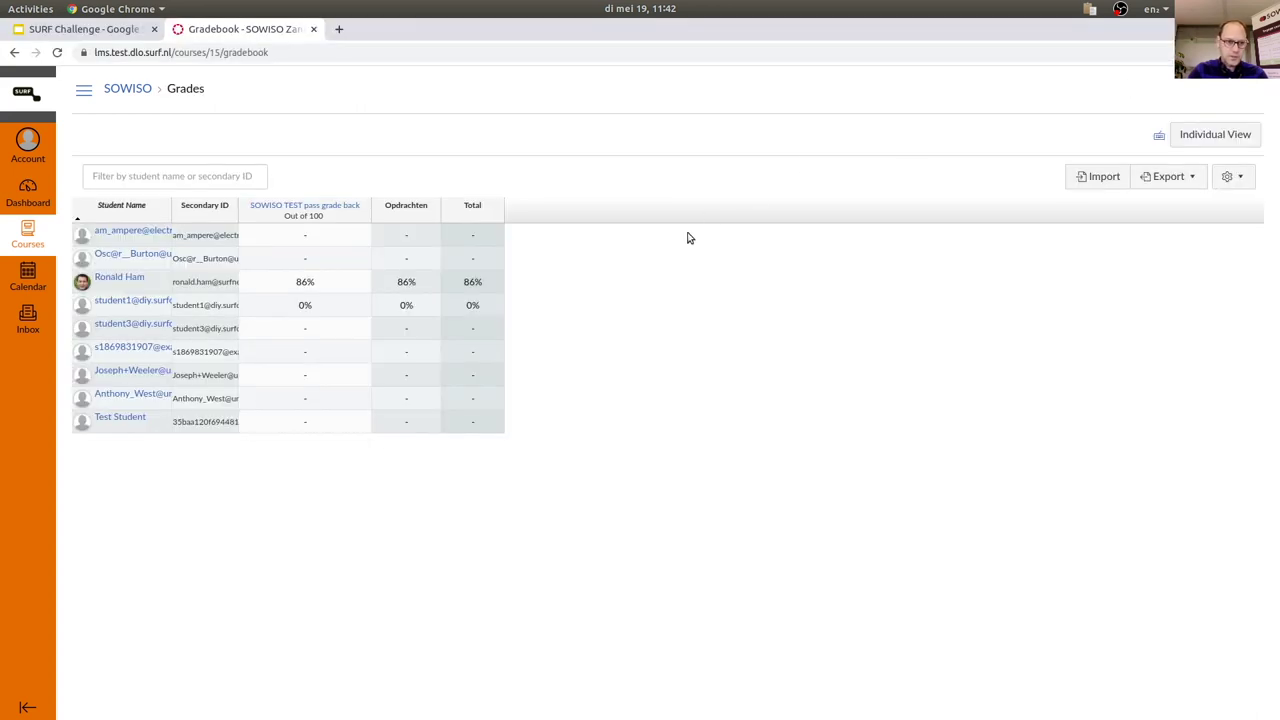
click(58, 53)
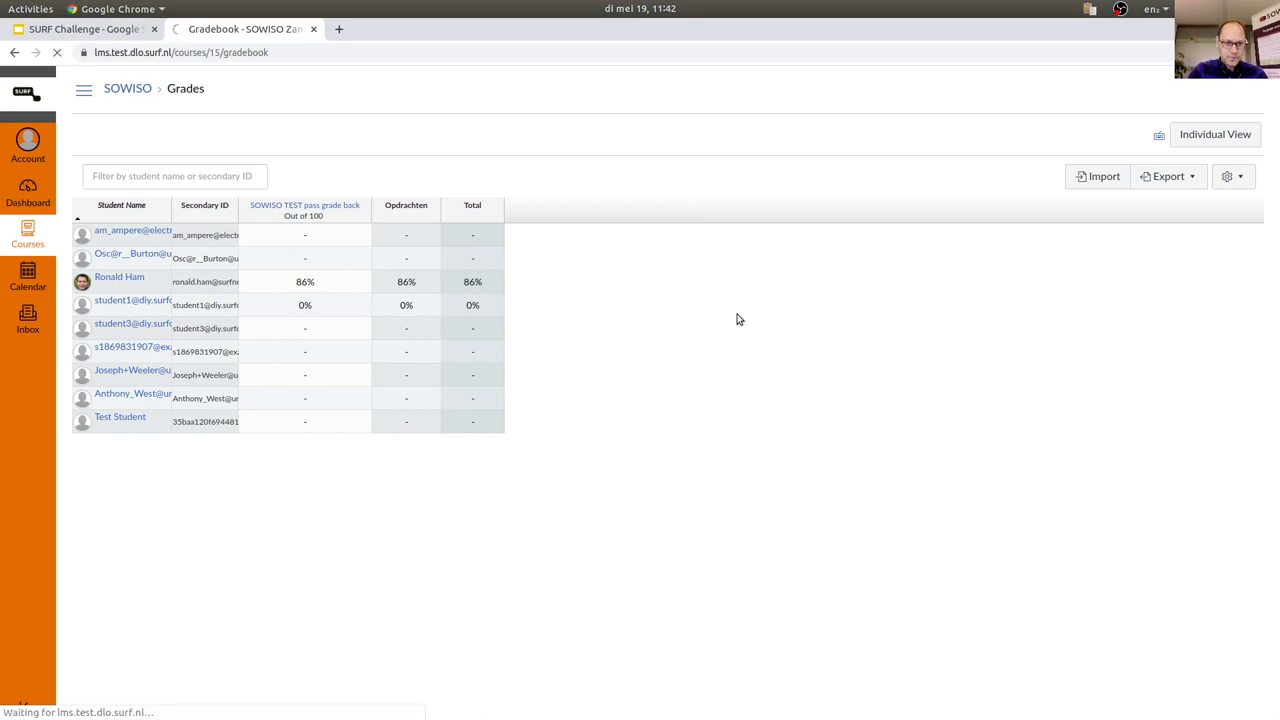